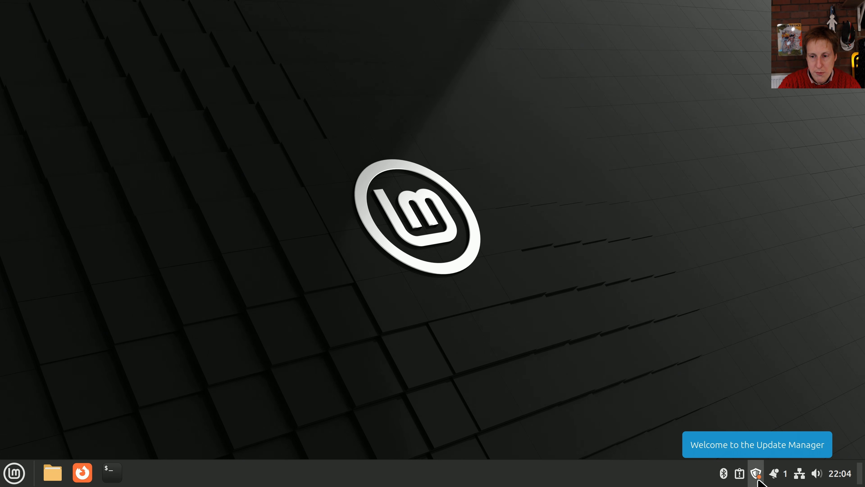
- Open the Update Manager, accept the switch to a local mirror, and authorize it with the account password
left_click(756, 473)
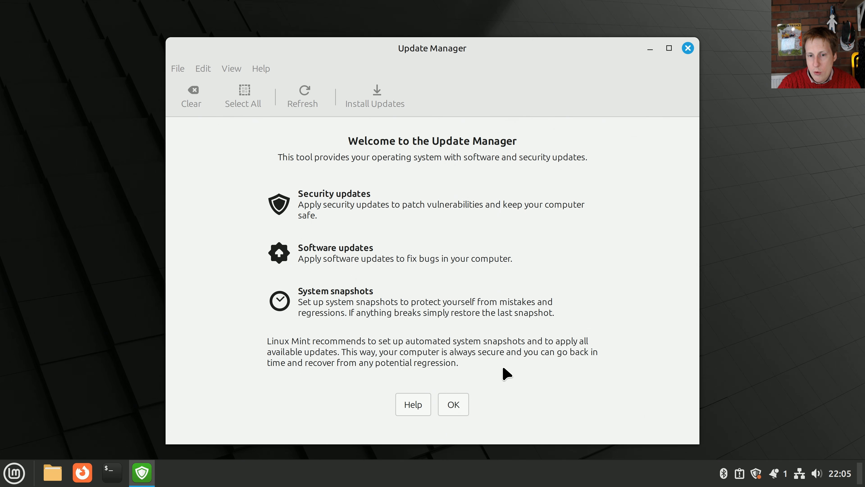
left_click(455, 407)
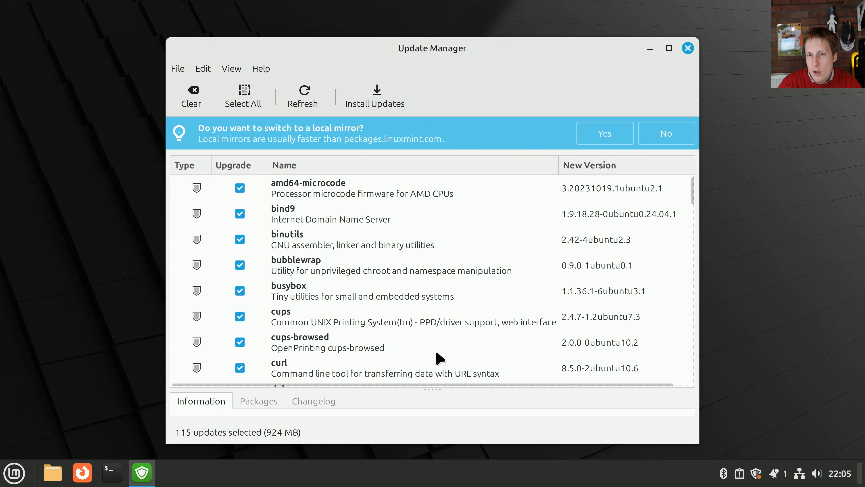
left_click(616, 135)
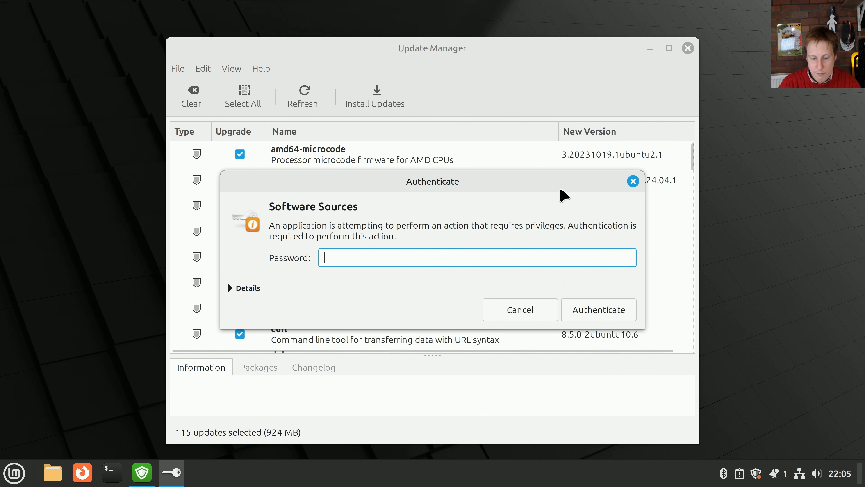
type("•••")
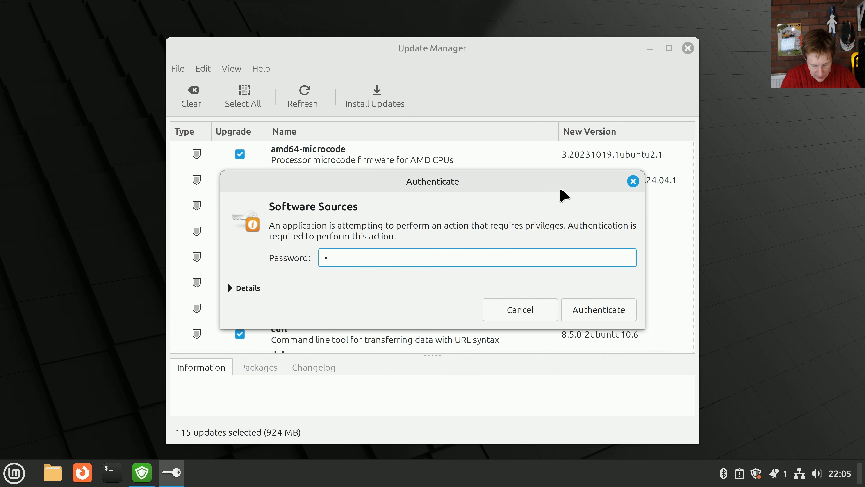
type("••••••••••••")
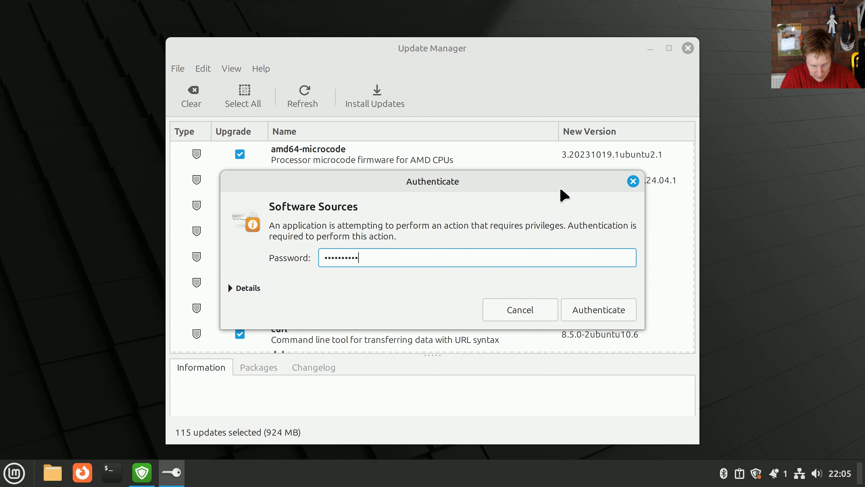
type("••")
key("Return")
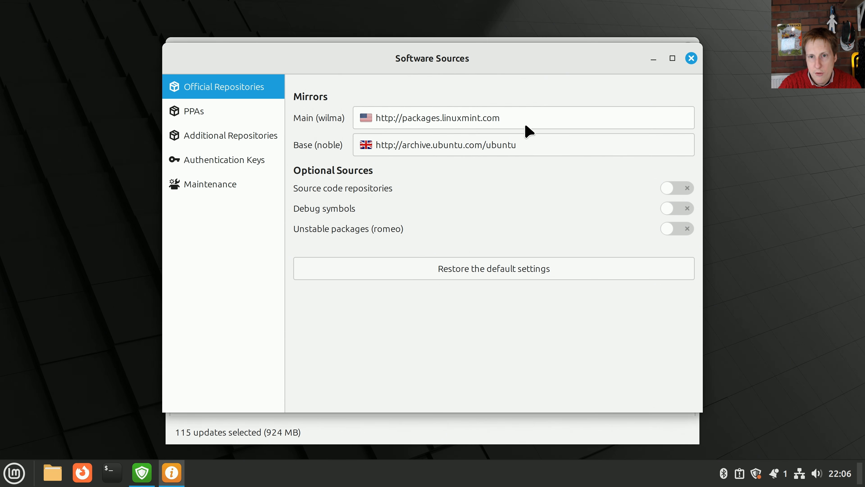
- Set the Main (wilma) mirror to the University of Kent UK Mirror Service, update the APT cache, and close Software Sources
left_click(542, 119)
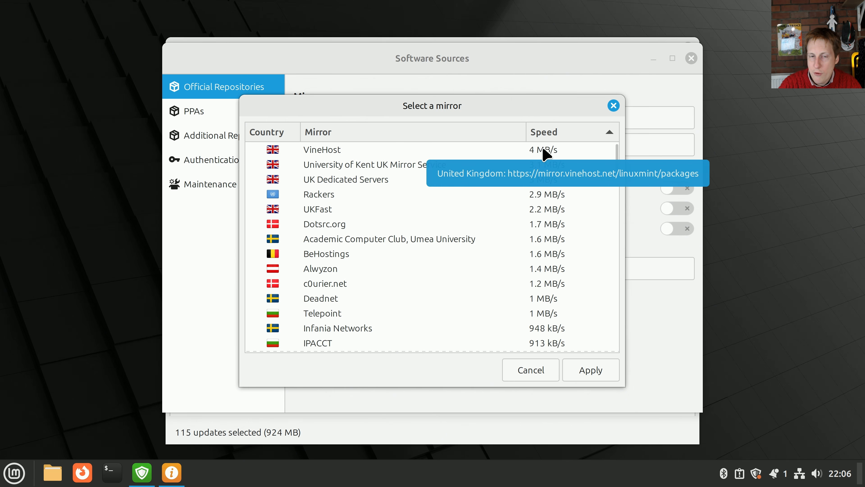
left_click(396, 162)
left_click(589, 373)
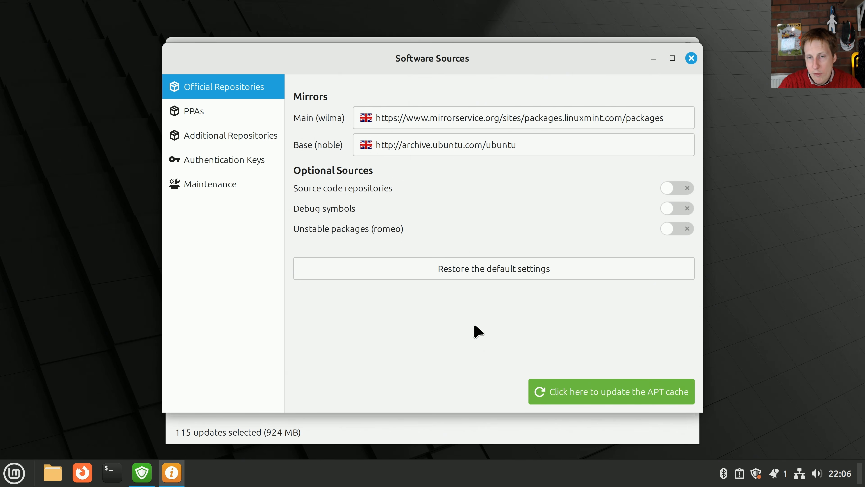
left_click(611, 395)
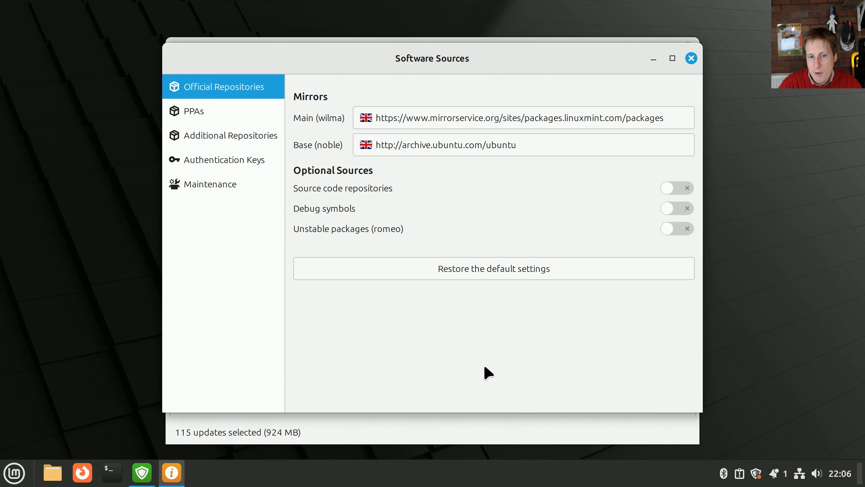
left_click(691, 58)
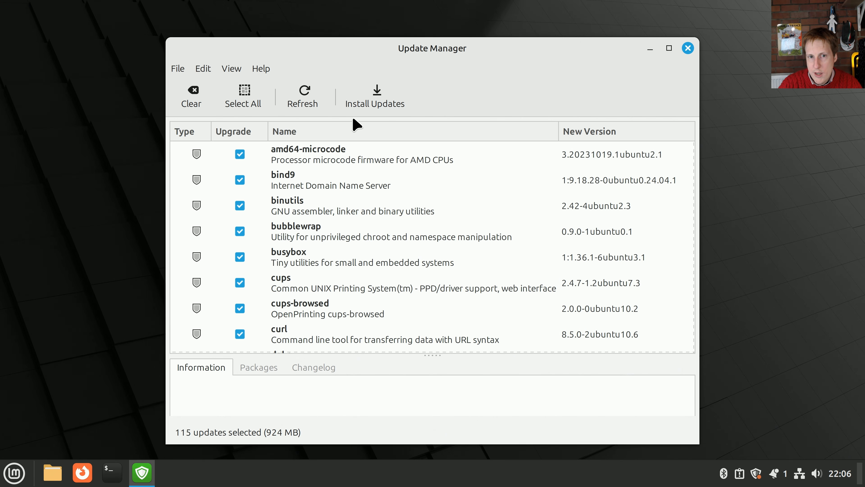
- Refresh the update list and install all selected updates with their additional packages, authorizing with the account password
left_click(307, 108)
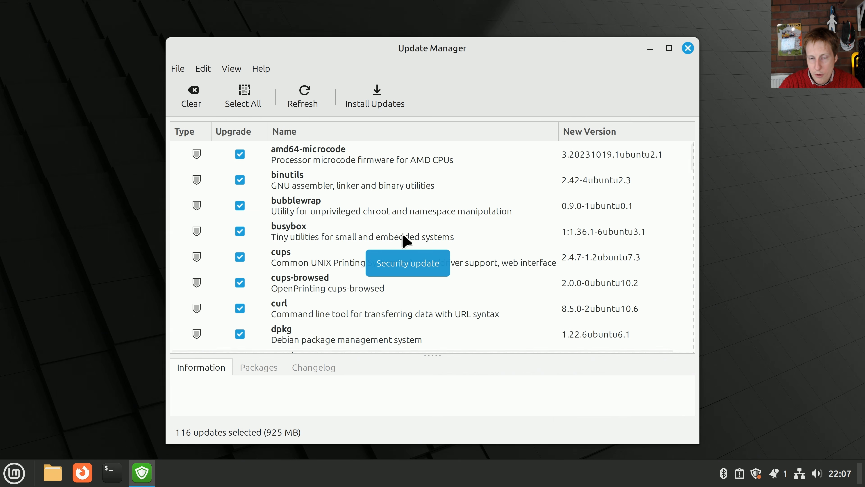
left_click(370, 105)
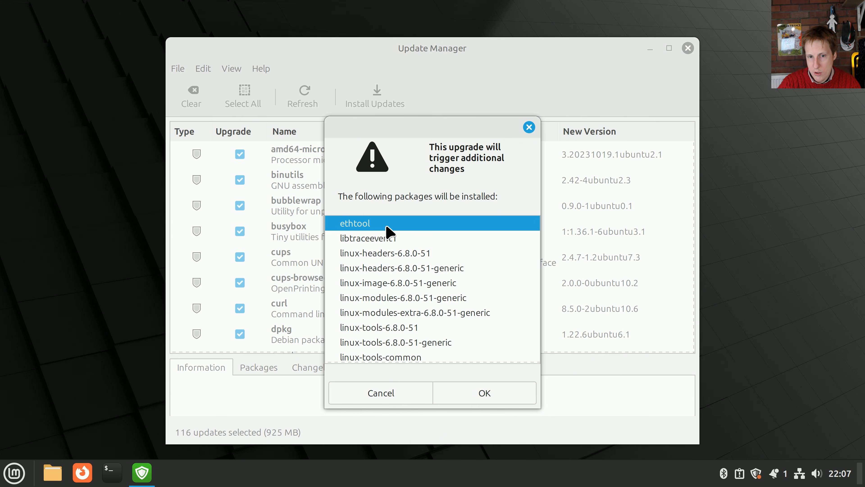
scroll(442, 332, "down", 2)
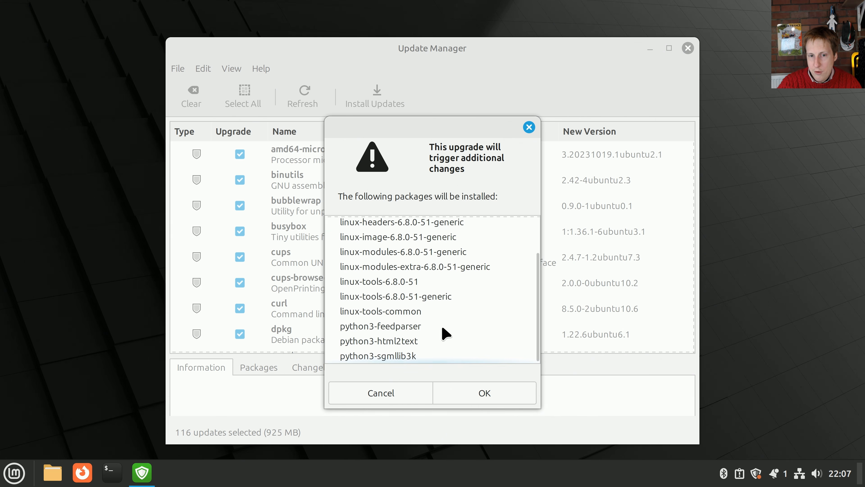
scroll(444, 314, "up", 2)
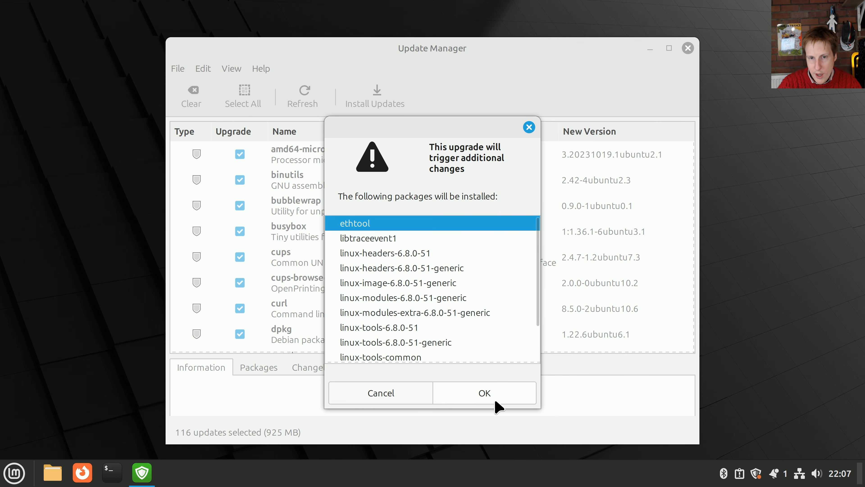
left_click(495, 400)
type("••••••••••••••••")
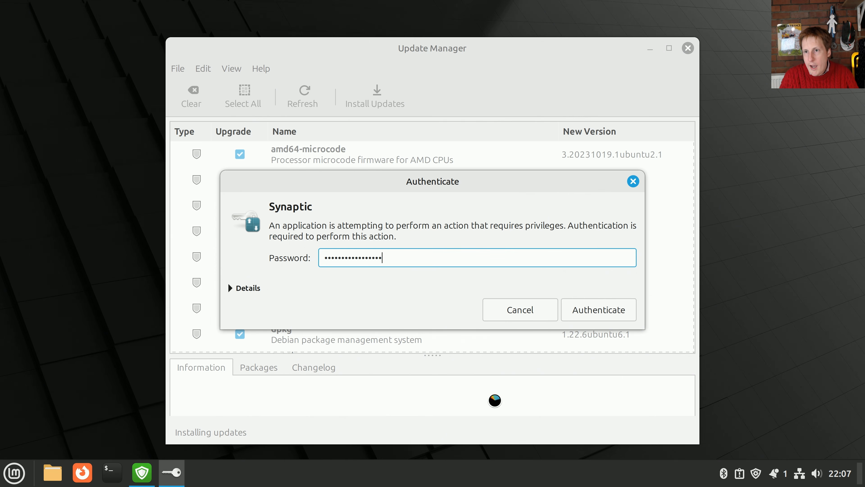
key("Return")
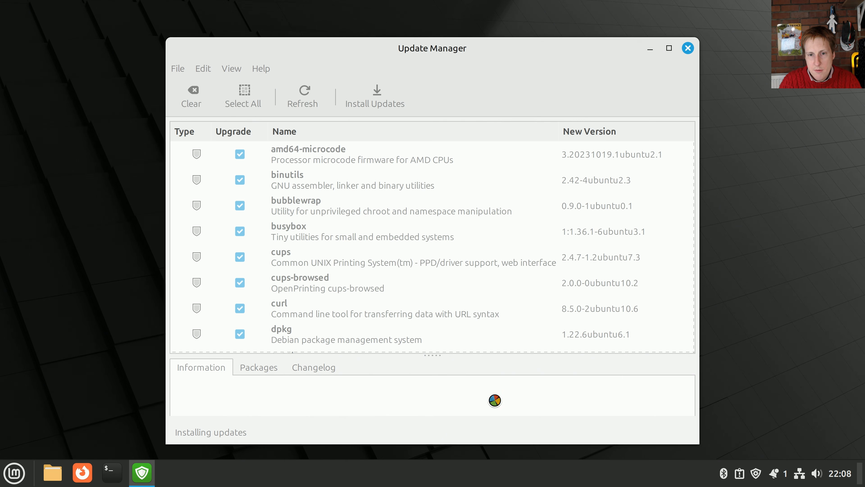
left_click(293, 207)
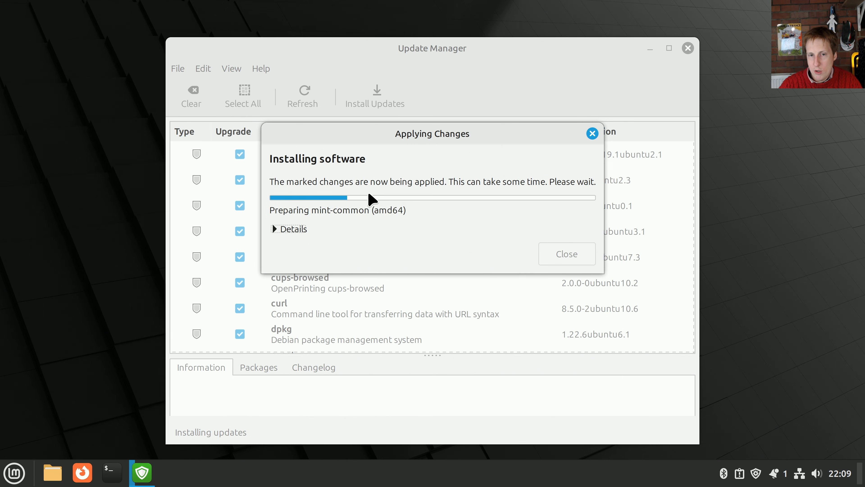
- Find and open the Driver Manager while the updates install
left_click(13, 476)
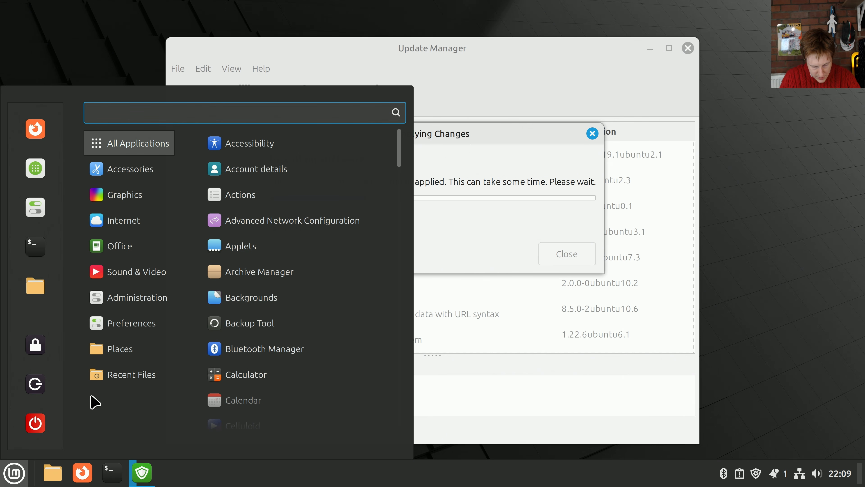
type("dri")
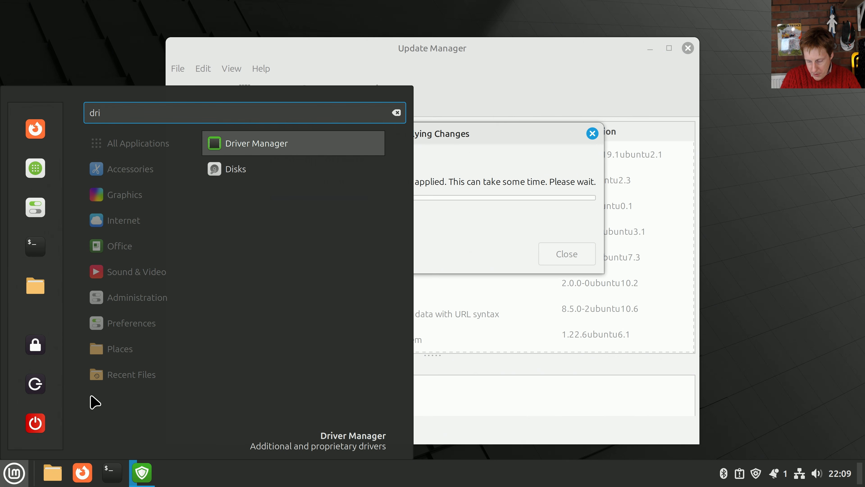
key("Return")
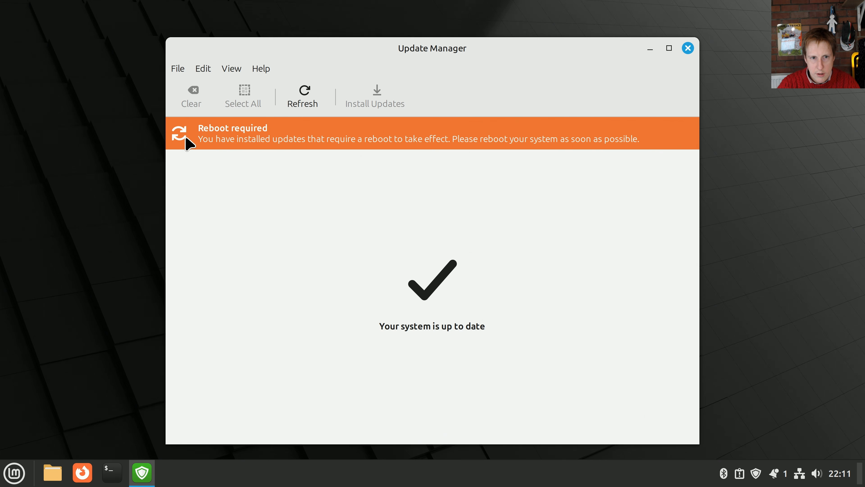
- Restart the computer and log back in with the account password
left_click(18, 482)
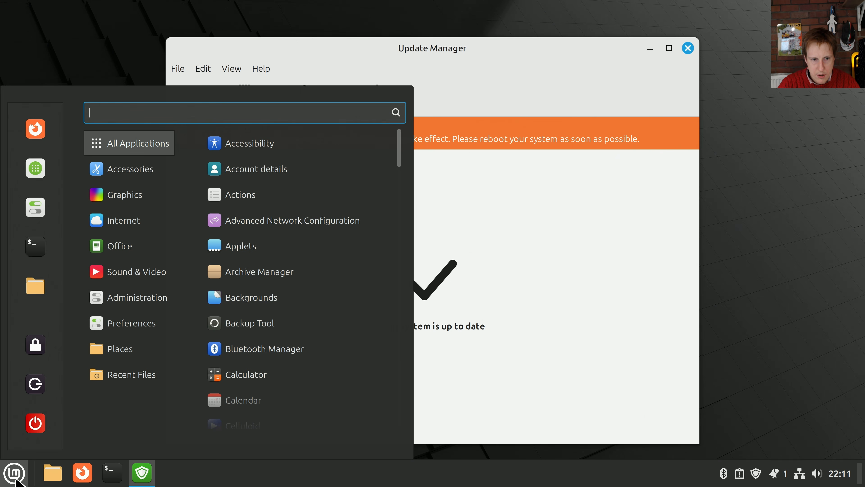
left_click(38, 435)
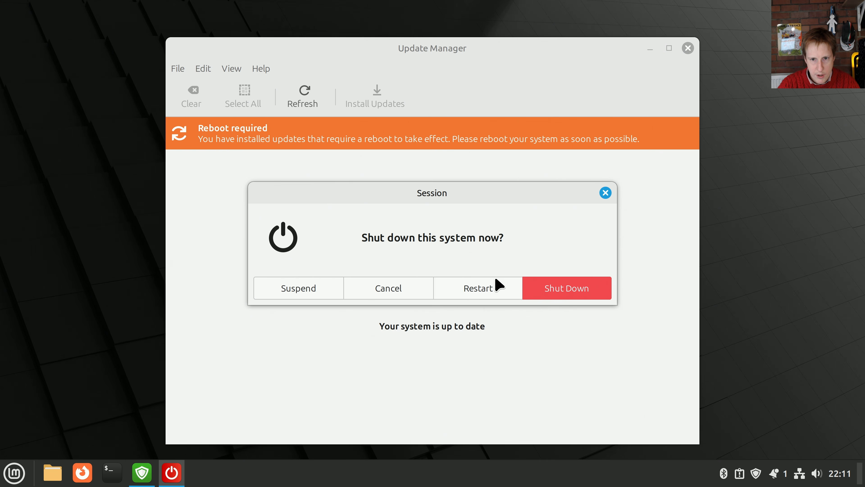
left_click(488, 288)
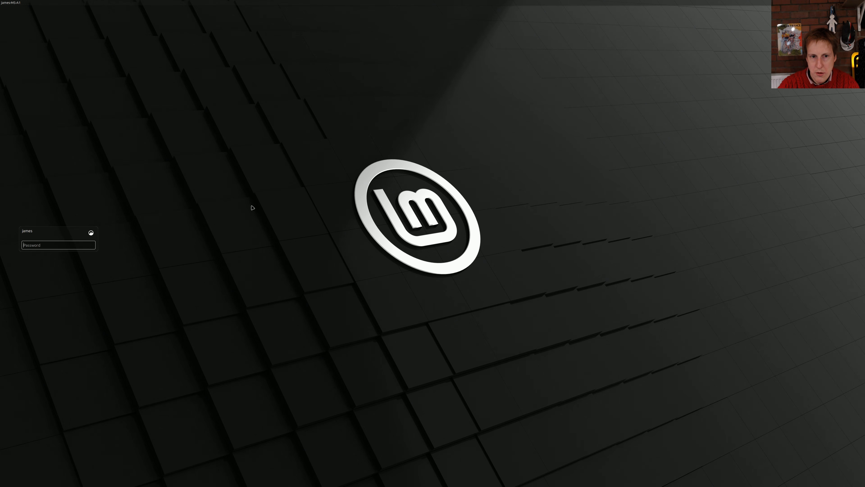
left_click(69, 247)
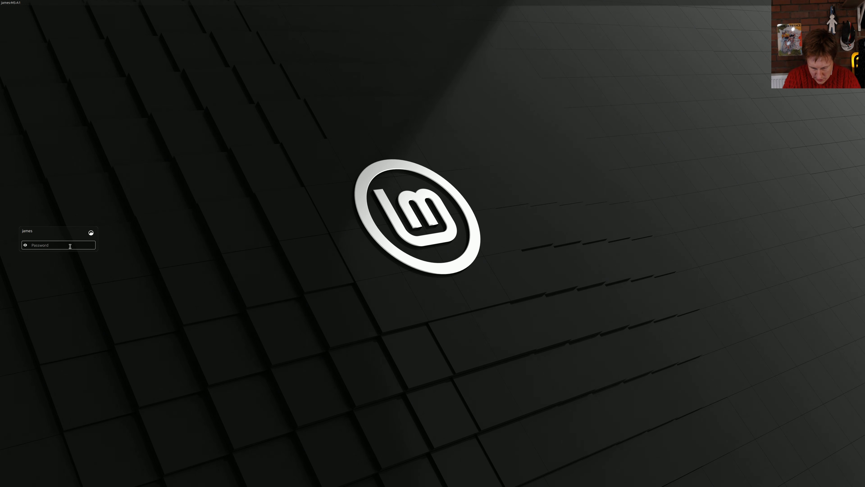
type("•")
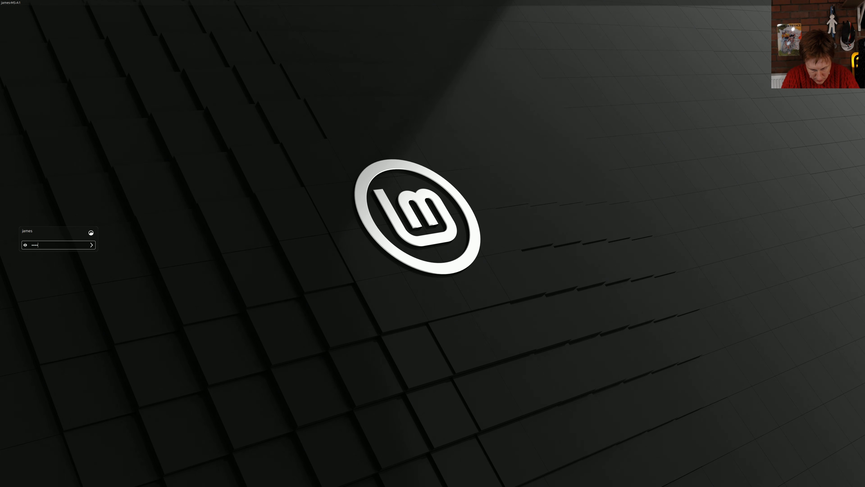
key("Return")
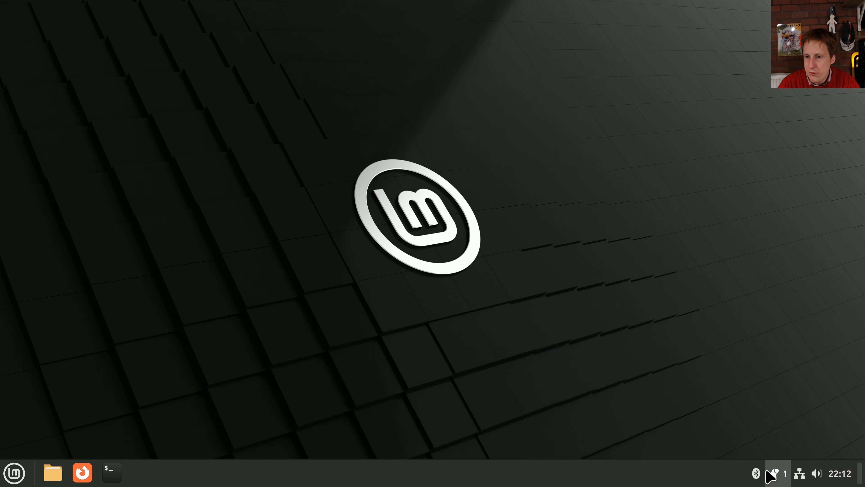
- Dismiss the wired connection notification and open the Update Manager again
left_click(776, 475)
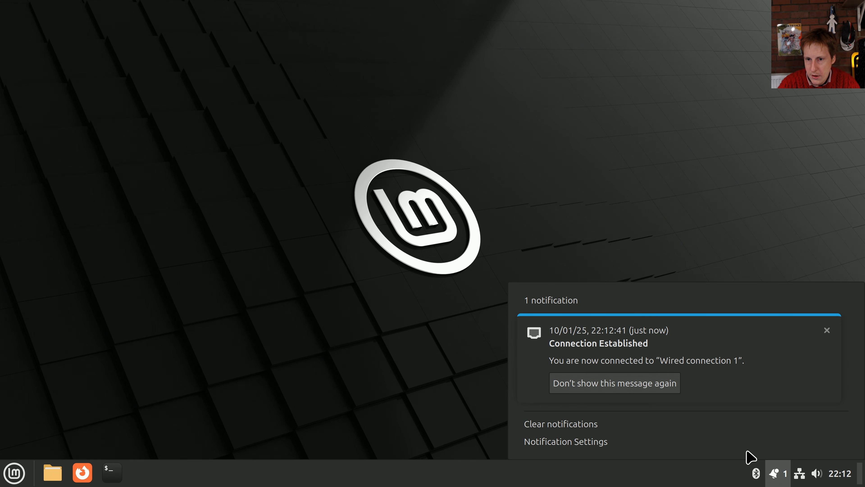
left_click(826, 330)
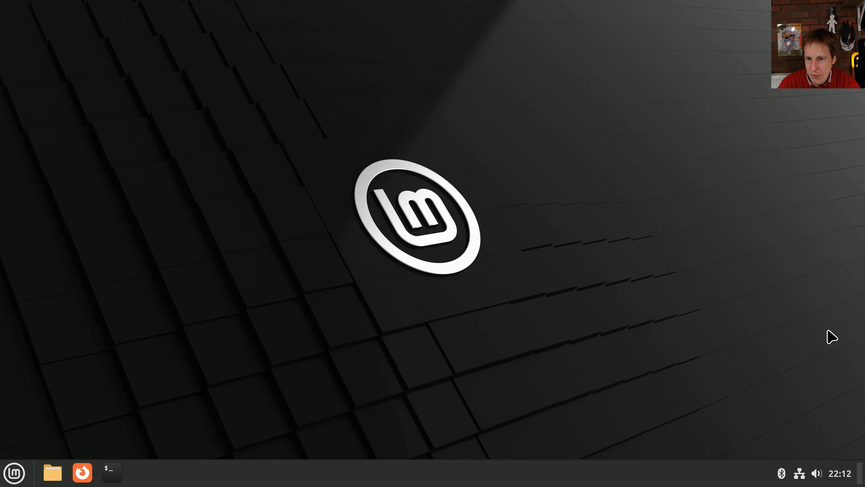
left_click(12, 480)
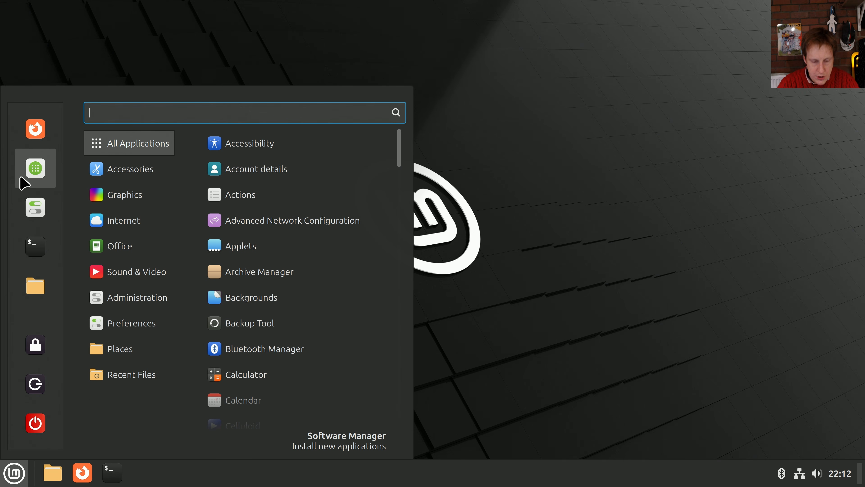
type("up[")
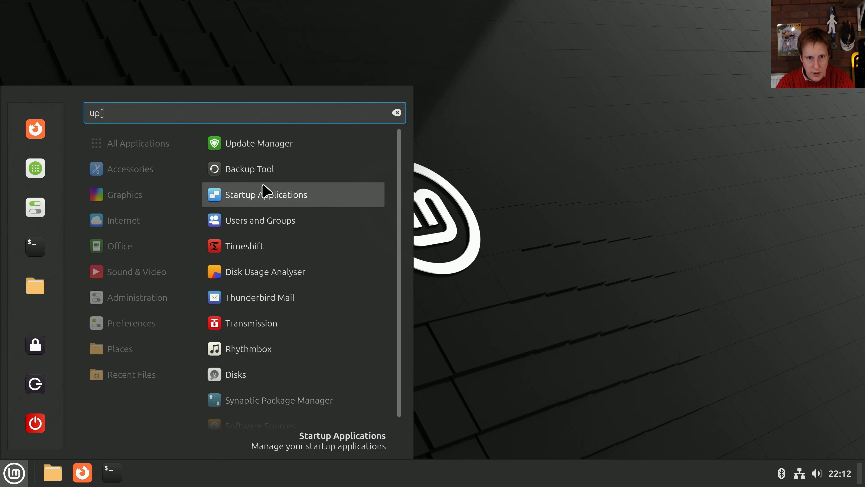
left_click(280, 146)
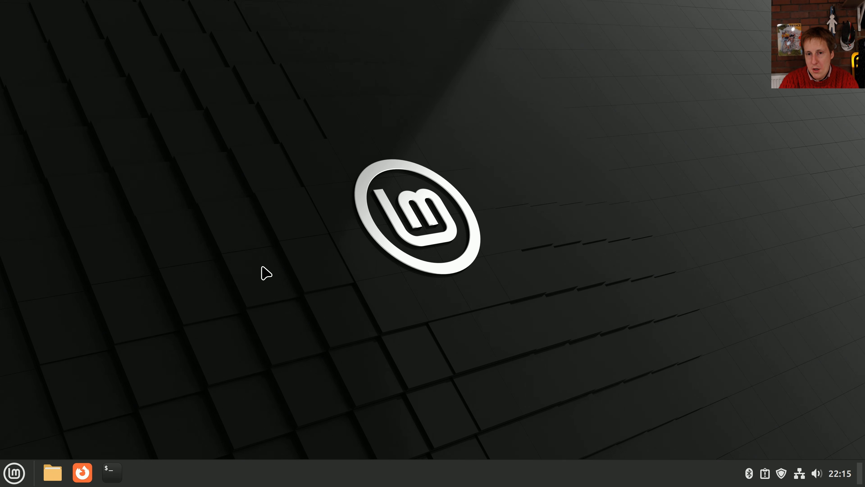
- Open the Software Manager and view the package sources offered for Inkscape, plus the Discord entry
left_click(15, 473)
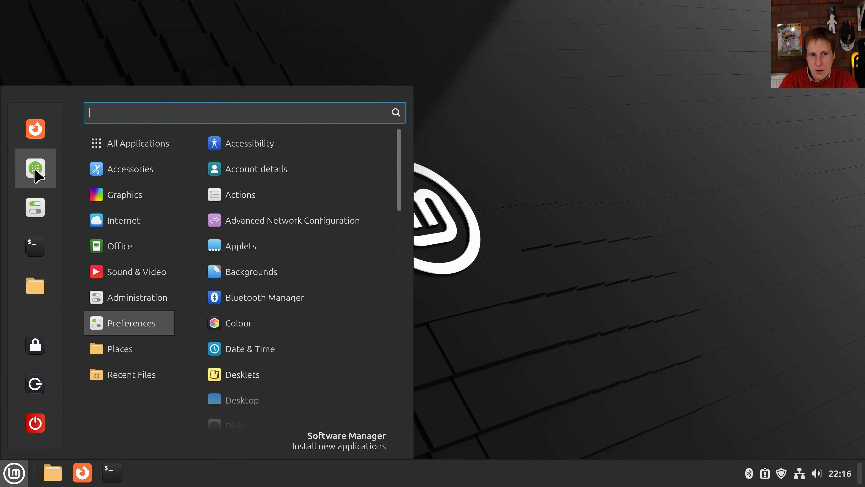
left_click(35, 168)
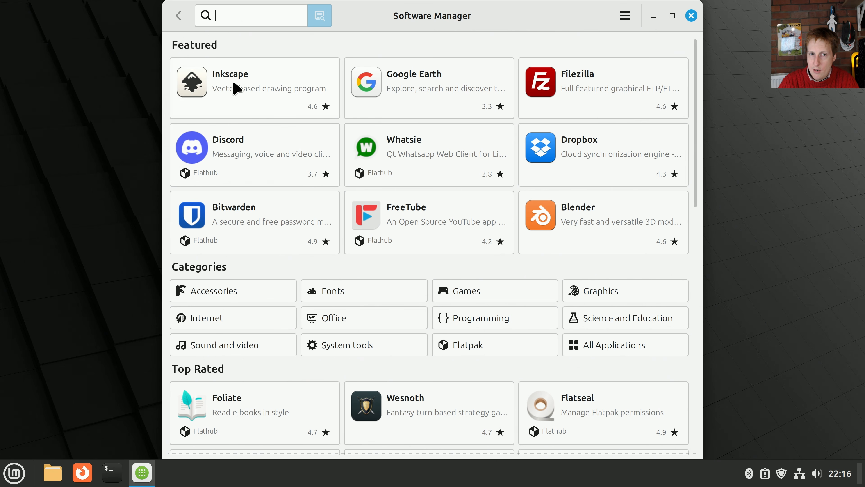
left_click(256, 85)
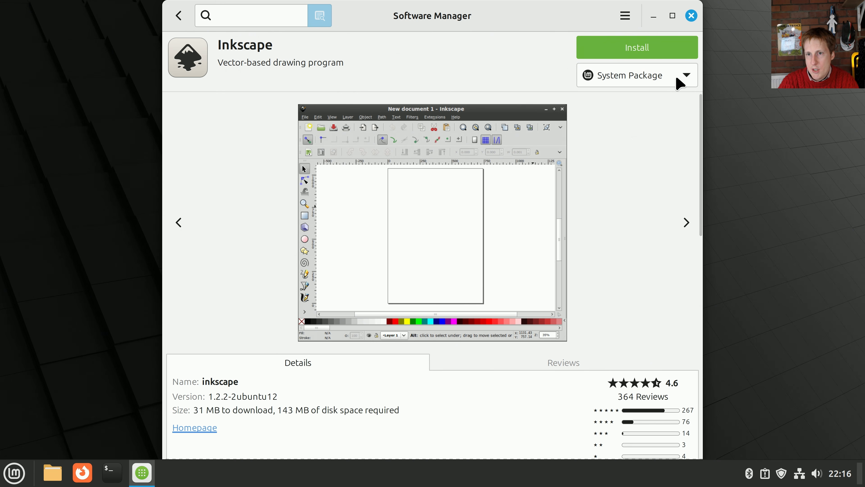
left_click(686, 78)
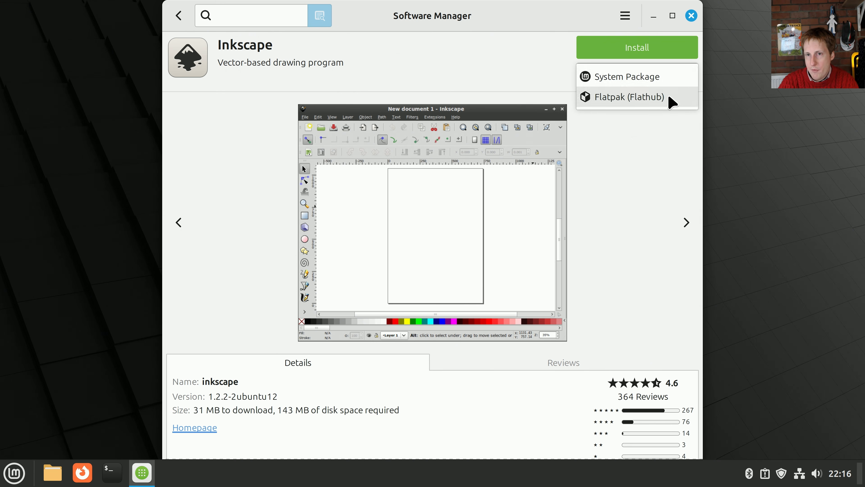
left_click(181, 16)
left_click(180, 16)
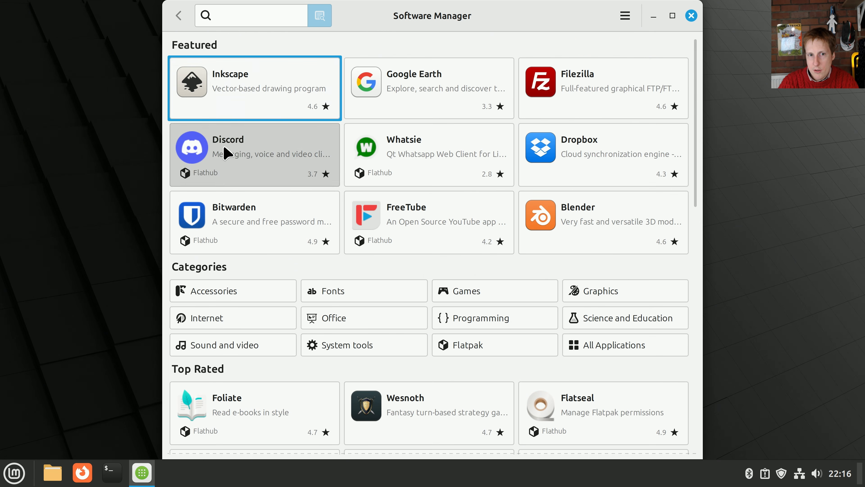
left_click(226, 153)
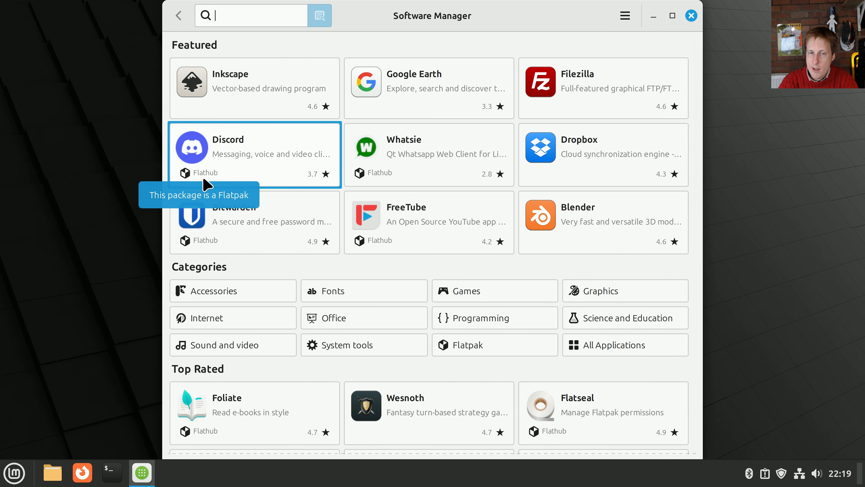
- Compare Inkscape's version details between the System Package and Flatpak (Flathub) sources
left_click(220, 86)
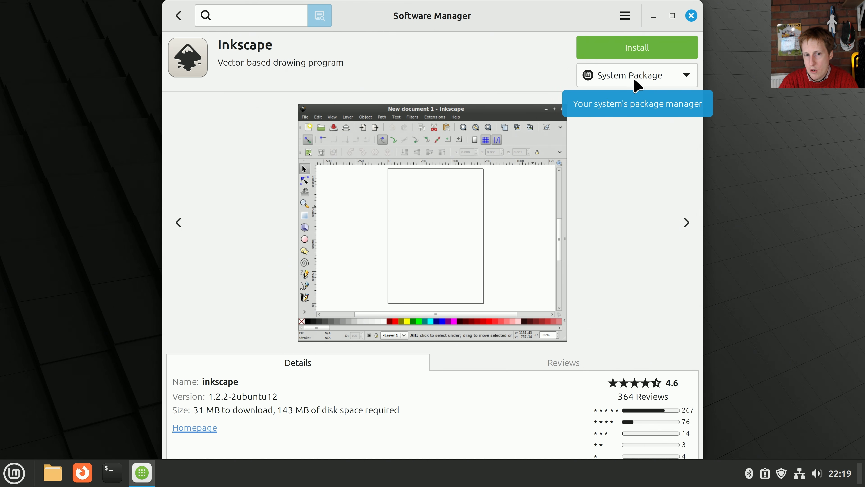
left_click_drag(213, 399, 247, 400)
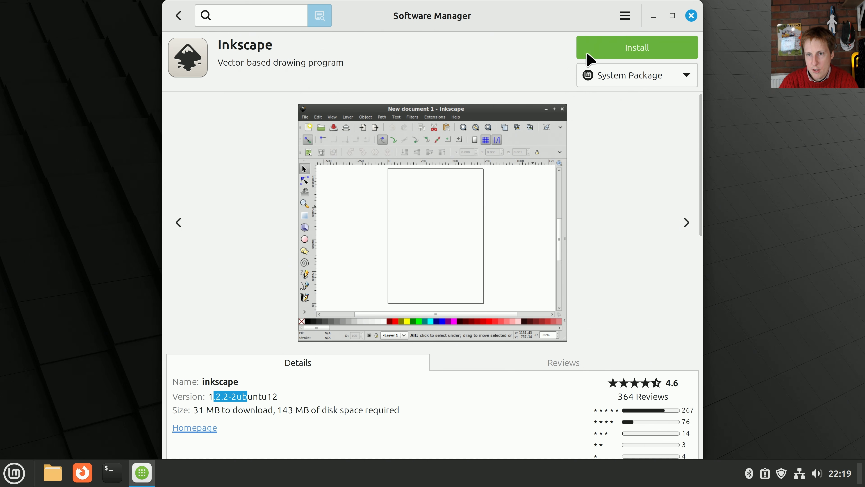
left_click(662, 77)
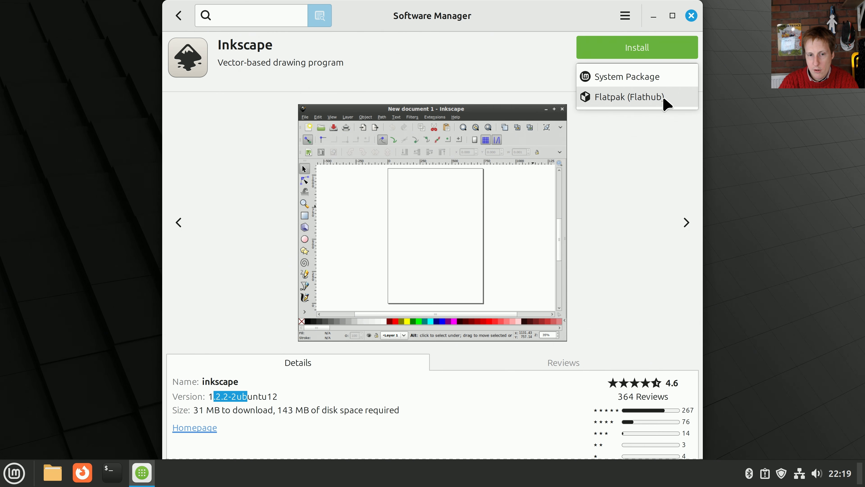
left_click(662, 96)
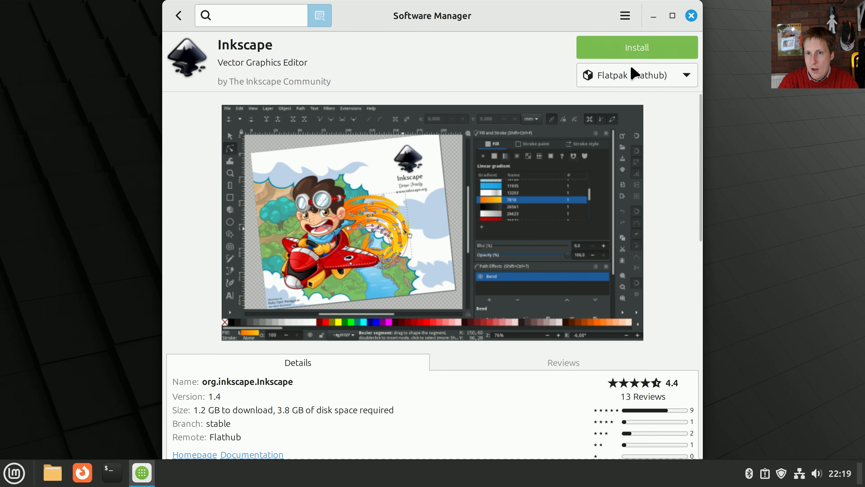
left_click(627, 75)
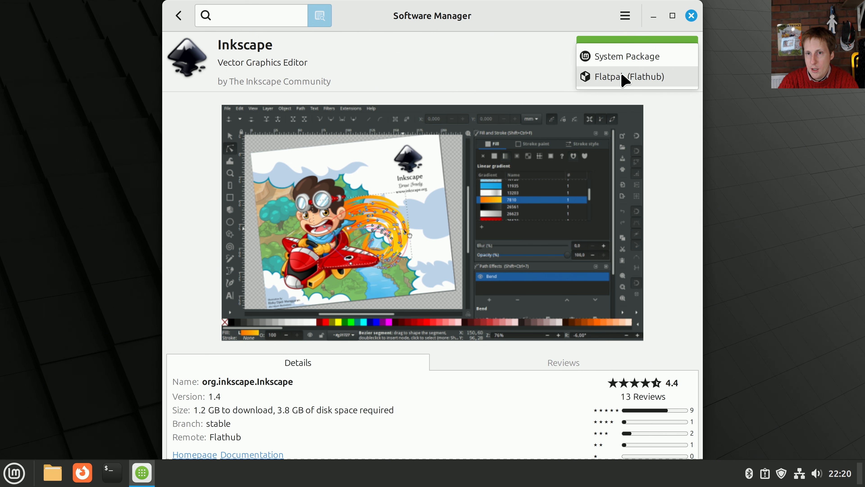
left_click(618, 76)
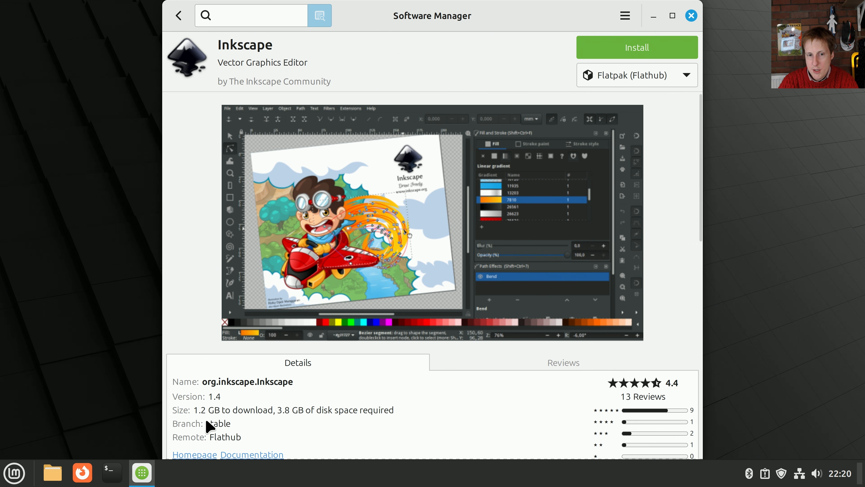
- Switch Inkscape's source back to System Package and examine its download size and required disk space
left_click(620, 75)
left_click(622, 68)
left_click(623, 68)
left_click(622, 64)
left_click(632, 72)
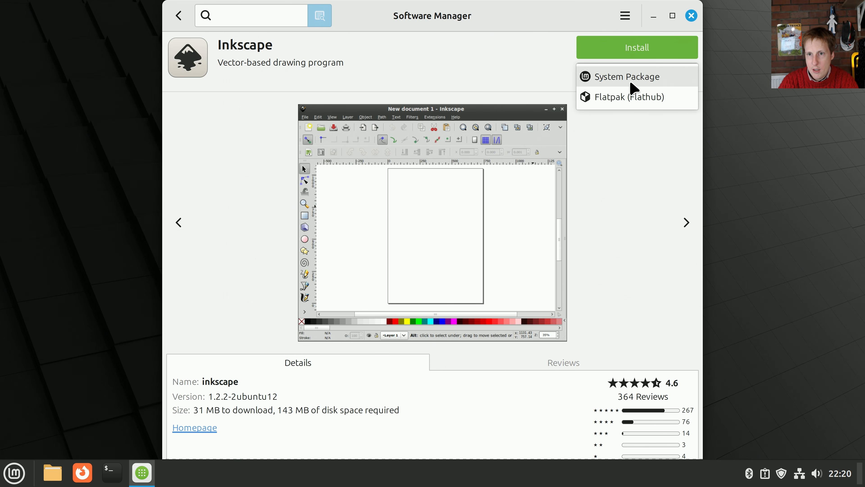
left_click(224, 325)
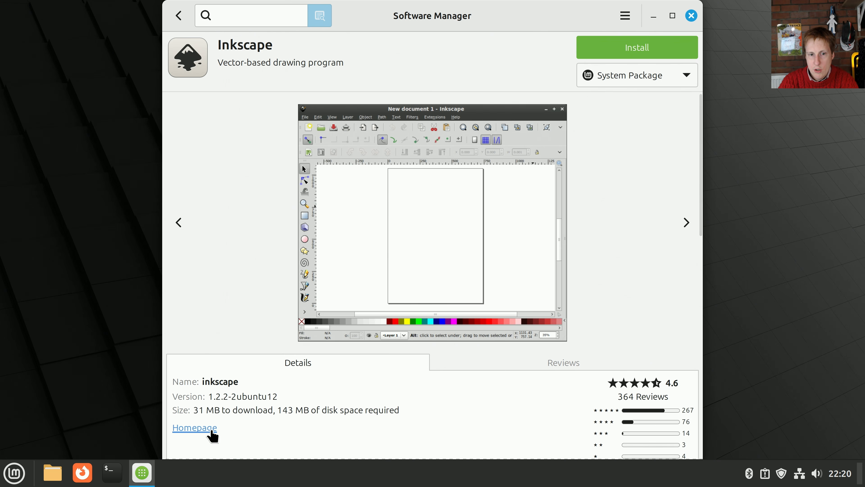
left_click_drag(198, 409, 390, 413)
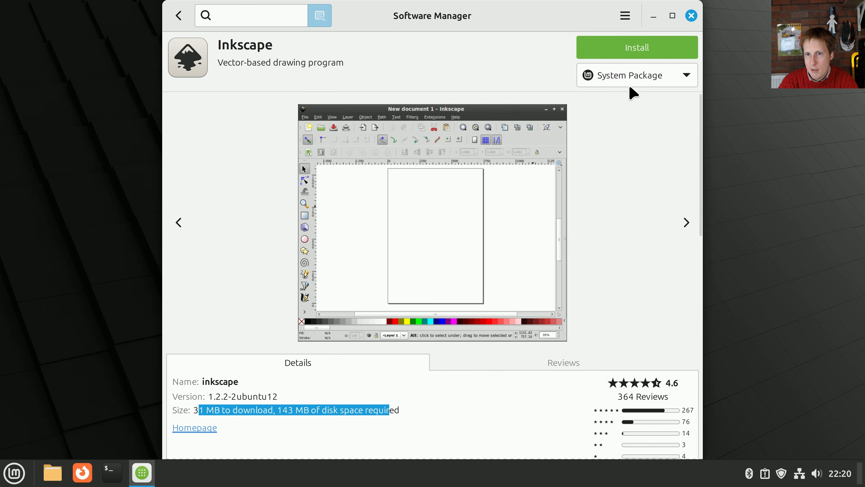
- Install Inkscape from the Flatpak (Flathub) source and accept the additional software it requires
left_click(681, 76)
left_click(678, 97)
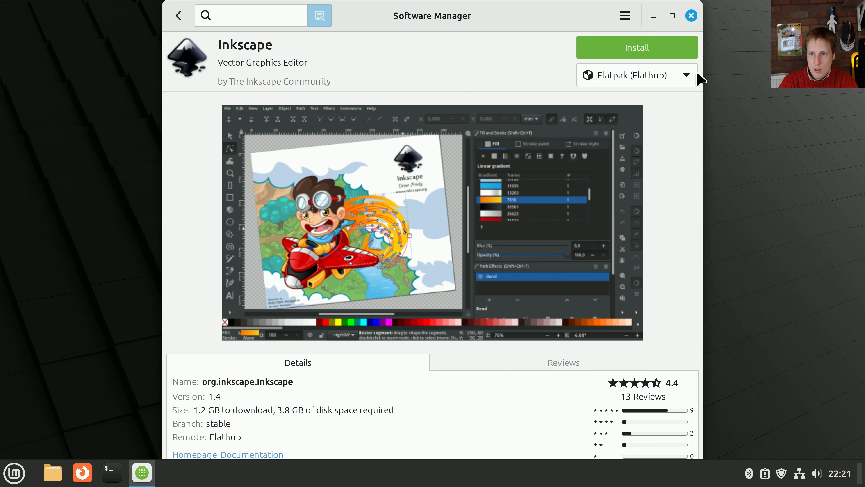
left_click(690, 79)
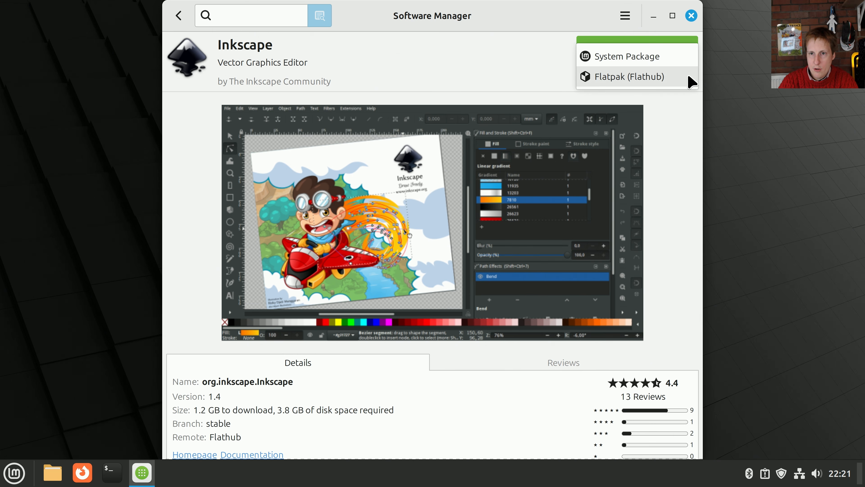
left_click(682, 106)
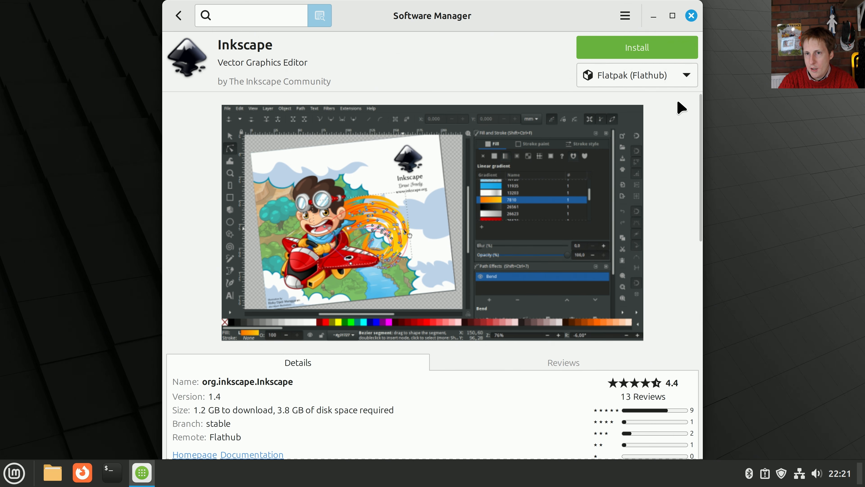
left_click(643, 50)
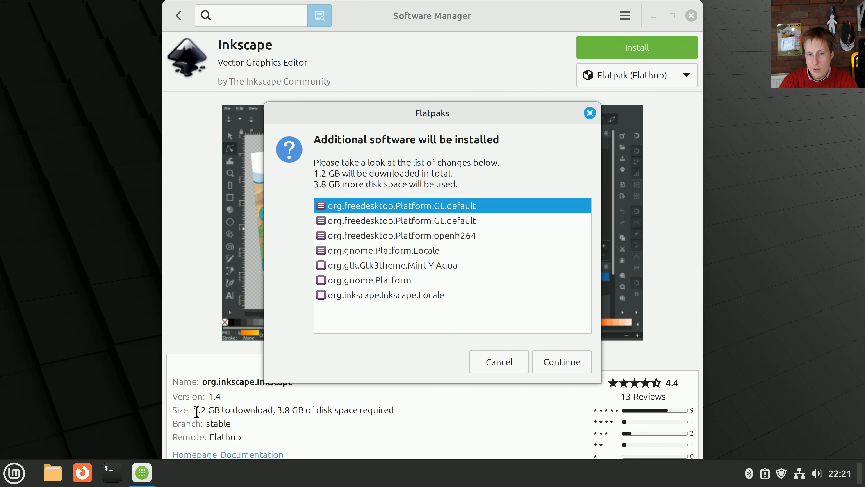
left_click(556, 363)
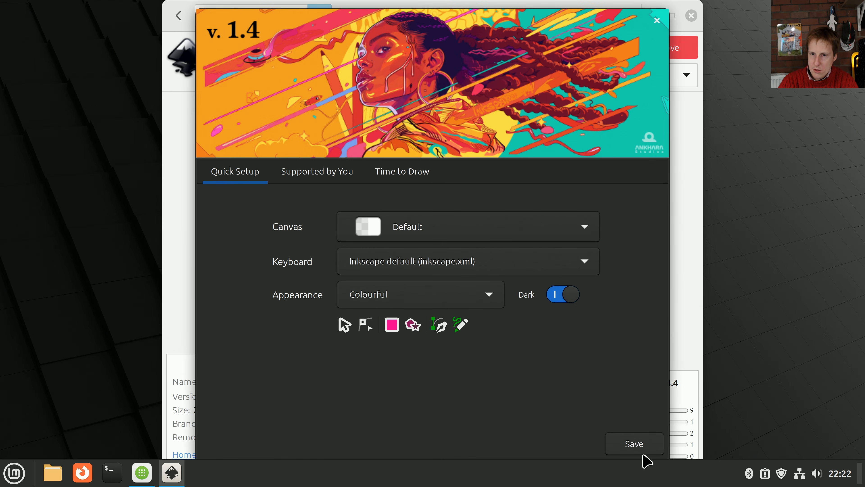
- Complete Inkscape's welcome setup with the default options, starting a new document, and quit Inkscape
left_click(643, 450)
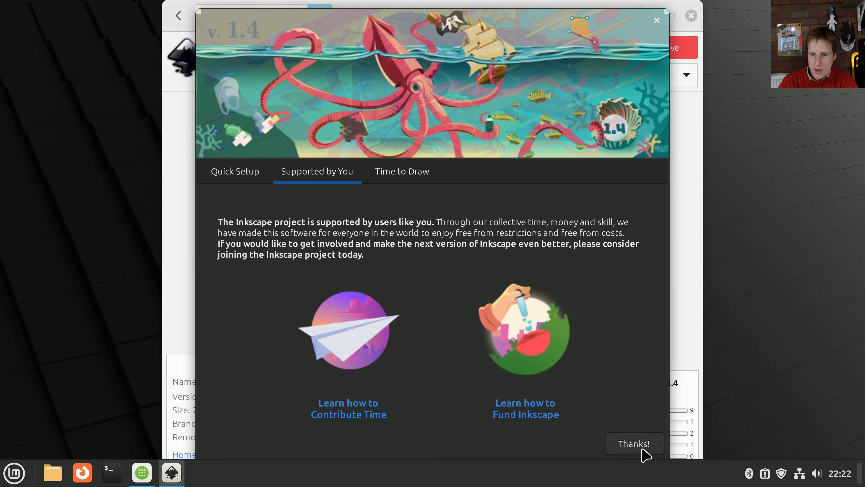
left_click(640, 451)
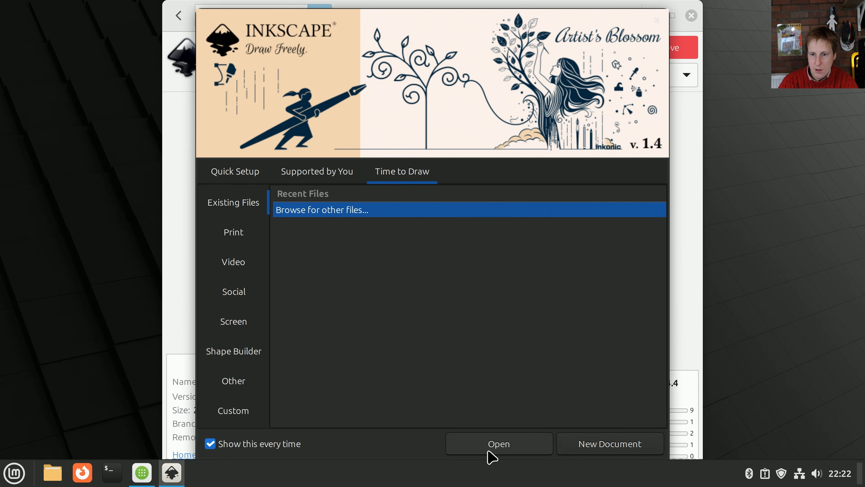
left_click(594, 446)
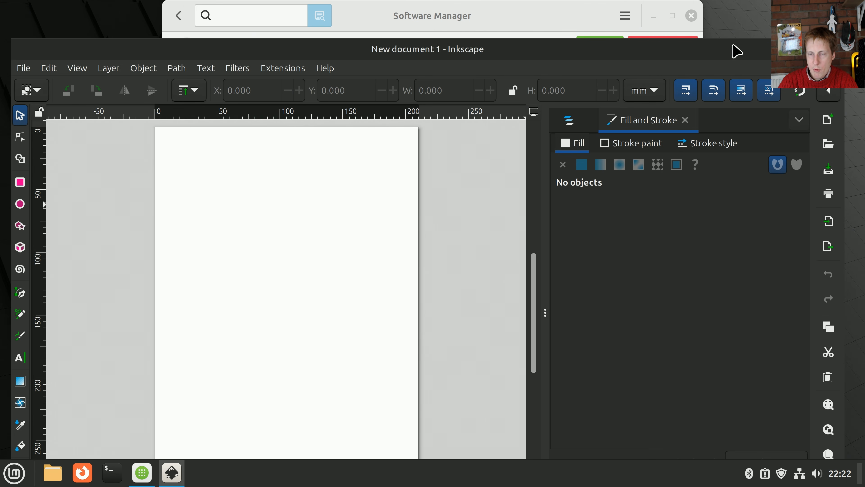
key("alt+f")
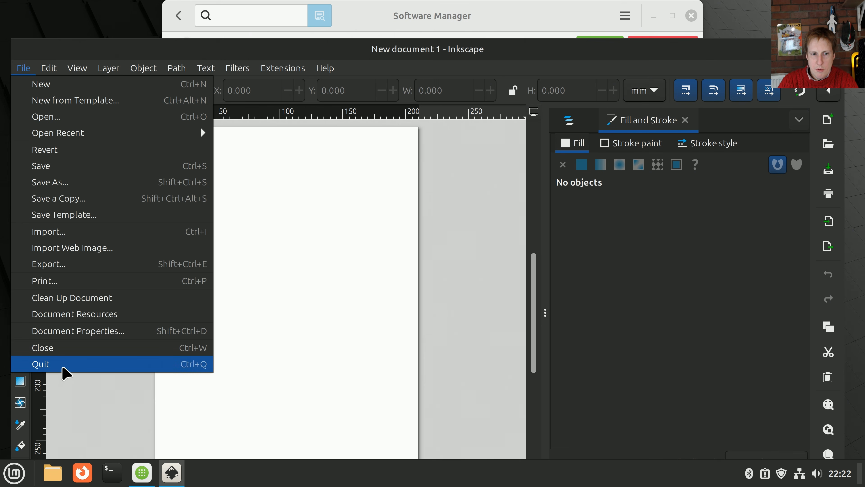
left_click(63, 365)
- Return to the Software Manager's featured applications and install Discord from Flatpak (Flathub)
left_click(179, 16)
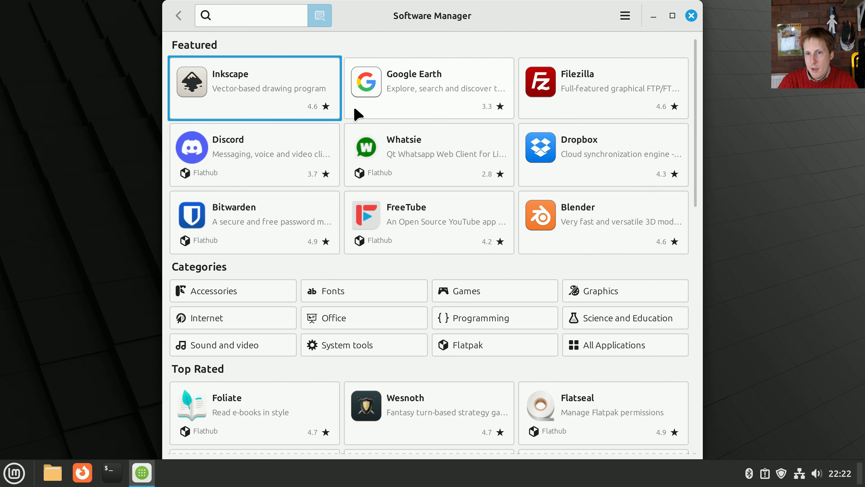
left_click(245, 160)
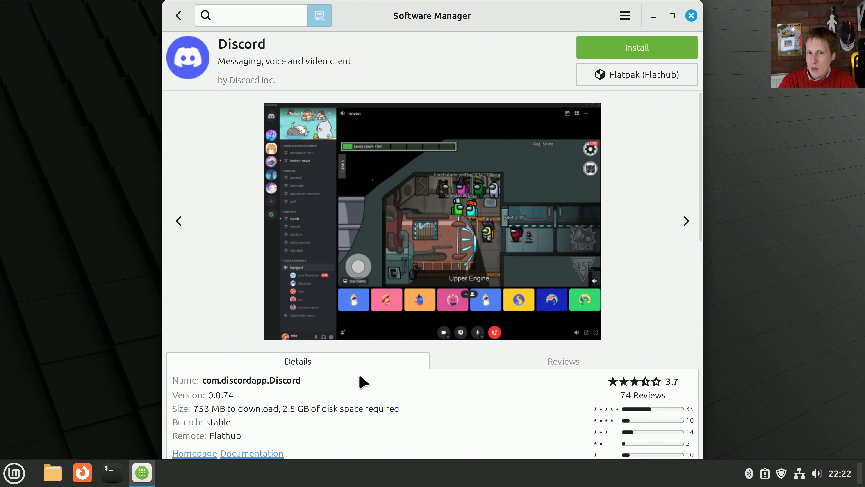
left_click(623, 52)
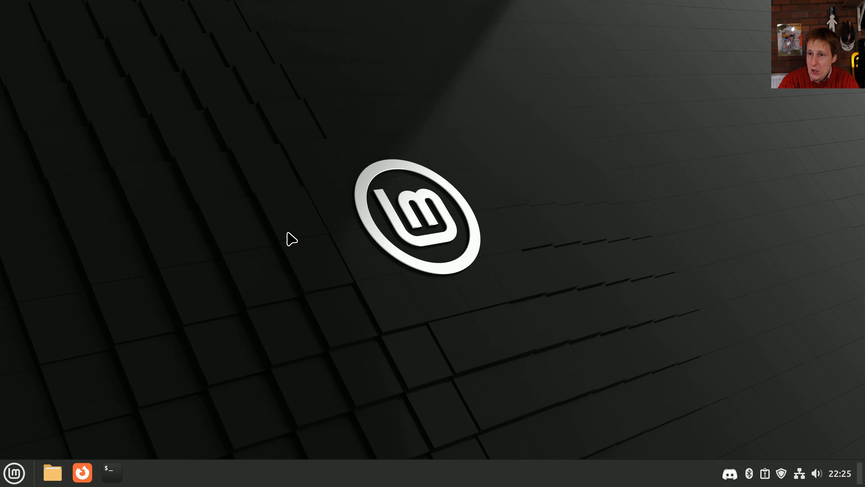
- Open the Desklets settings from the desktop and add the Clock desklet
right_click(297, 253)
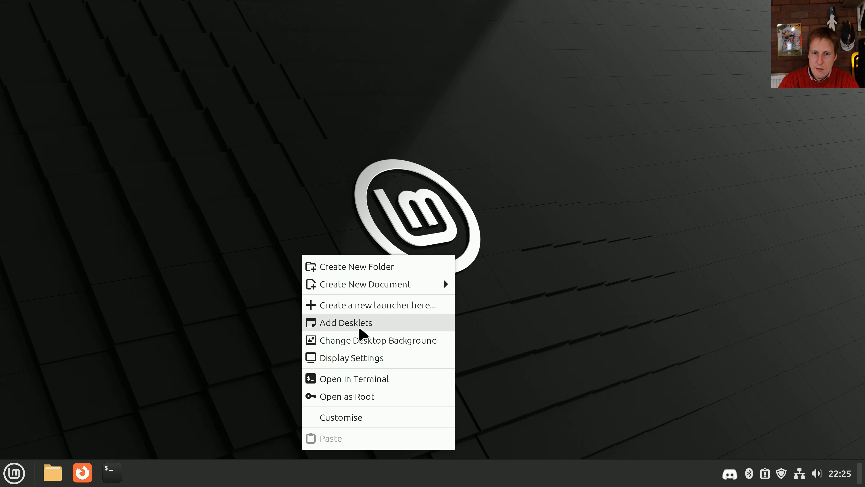
left_click(411, 324)
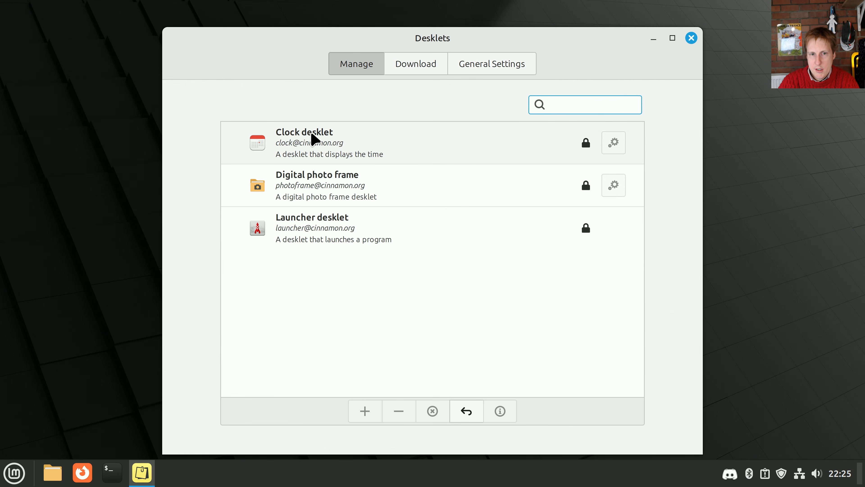
left_click(279, 145)
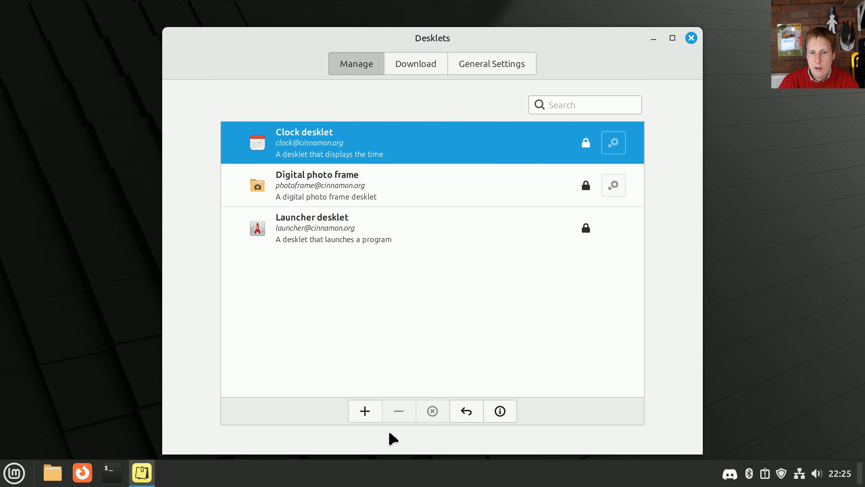
left_click(365, 411)
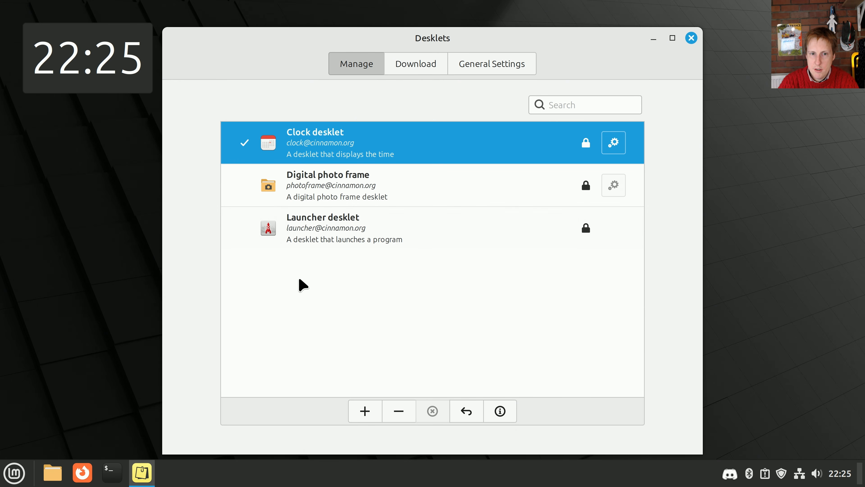
- Add the Launcher desklet and place it just below the clock on the desktop
left_click(281, 244)
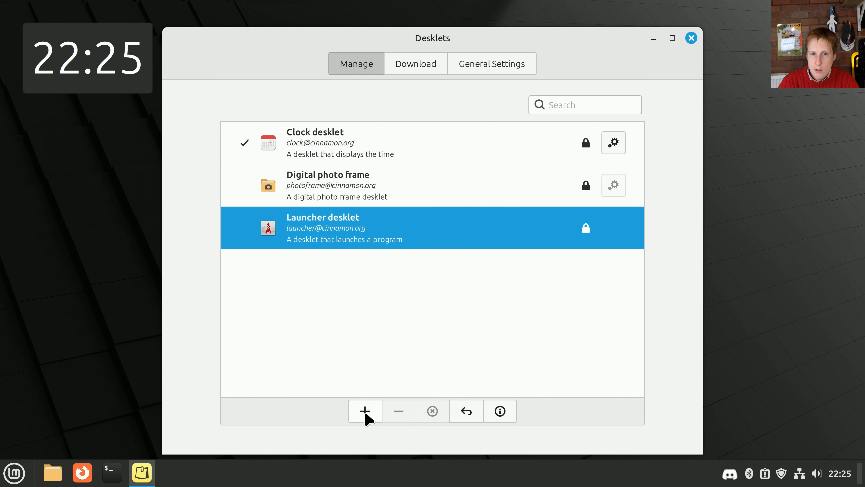
left_click(365, 416)
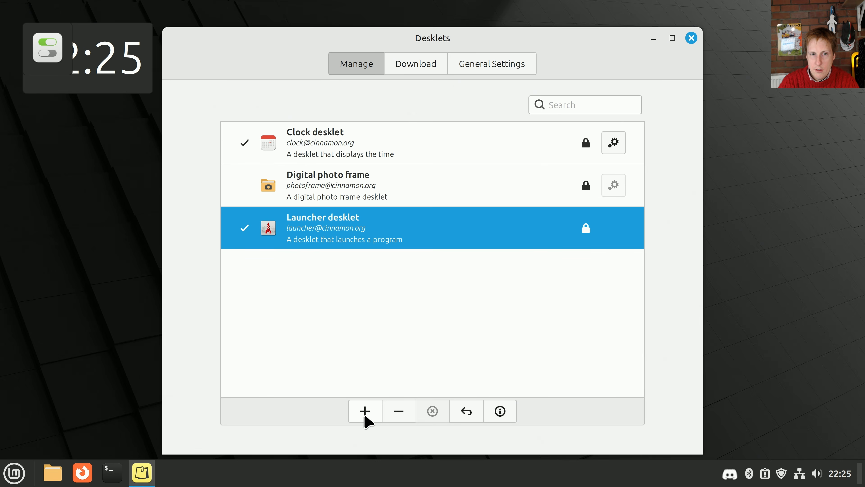
left_click_drag(51, 51, 58, 134)
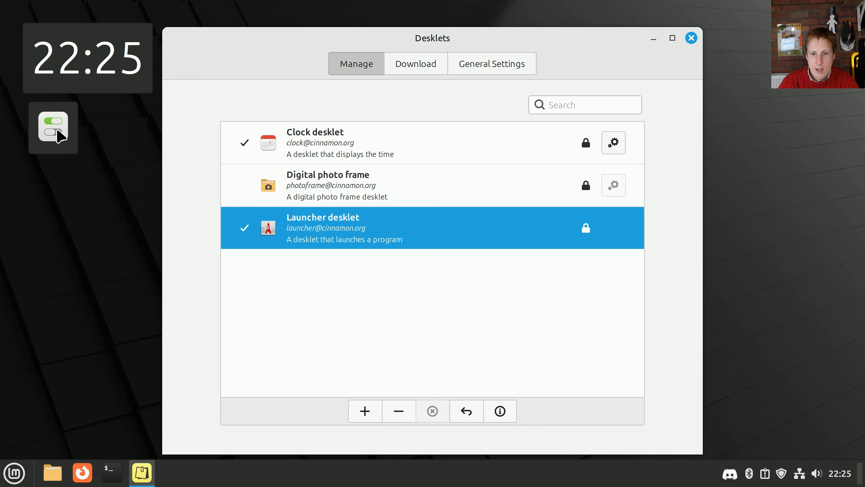
- Look at the Launcher desklet's edit options and close them without changes
right_click(58, 136)
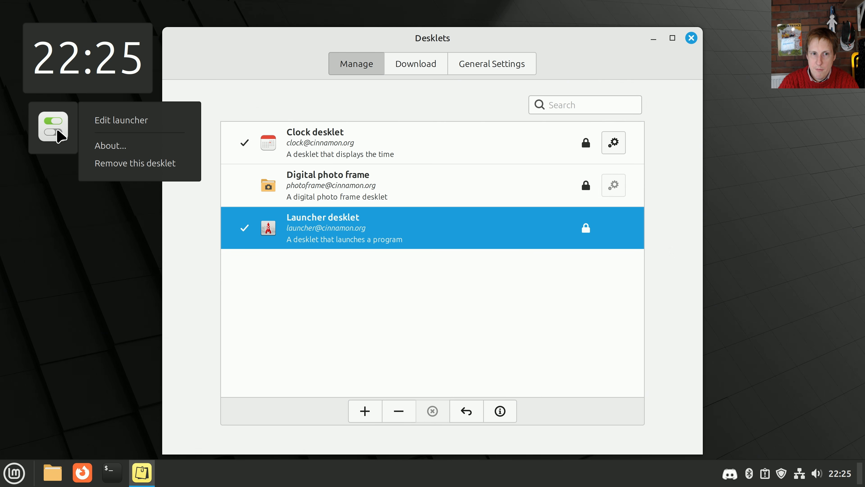
left_click(124, 127)
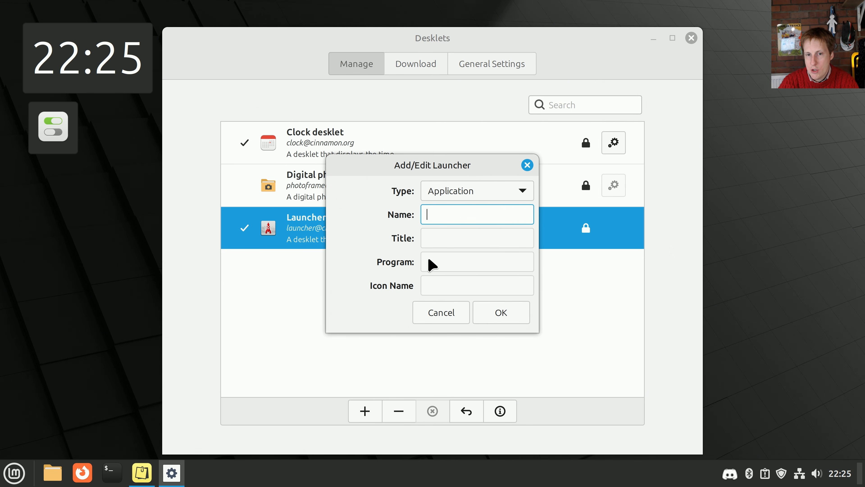
left_click(443, 320)
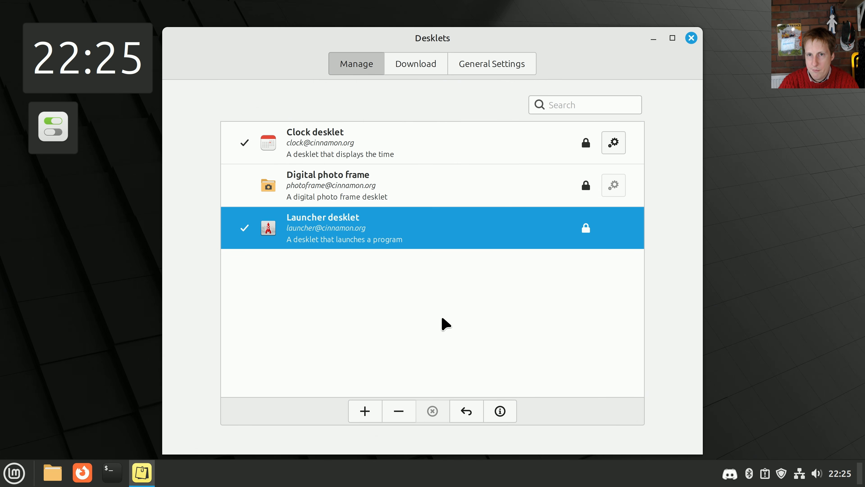
- Browse the downloadable desklets and download the Disk Space desklet
left_click(413, 64)
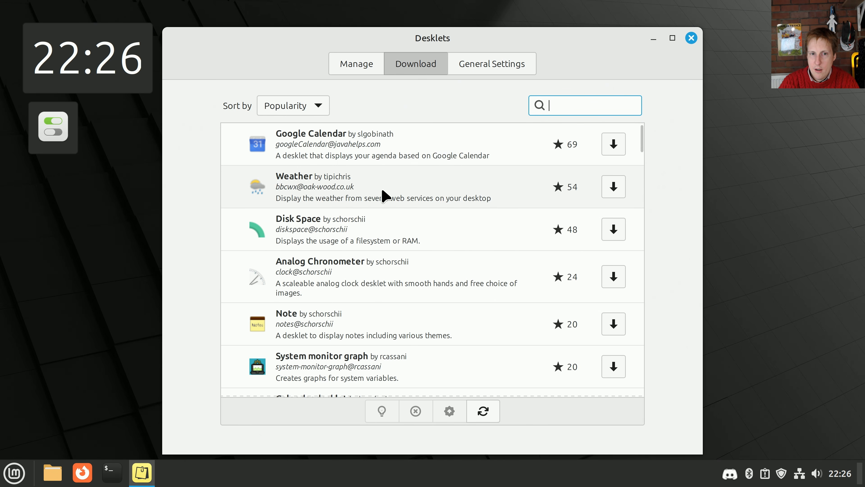
left_click(394, 189)
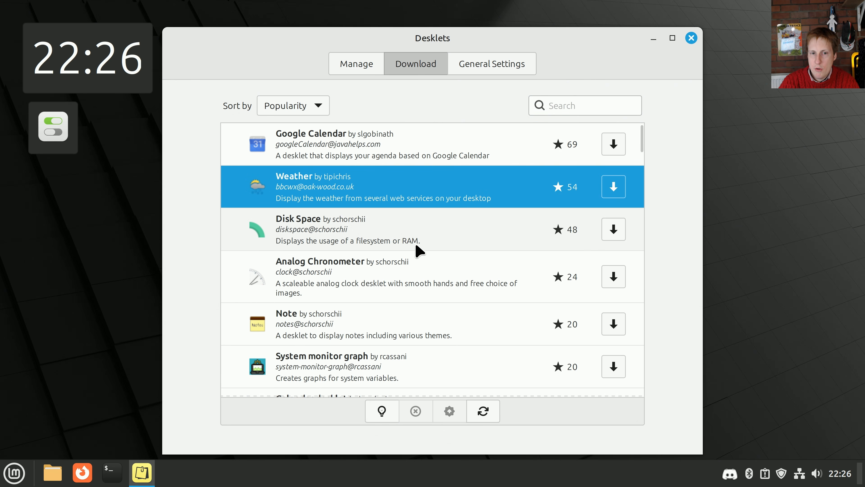
left_click(495, 240)
left_click(615, 230)
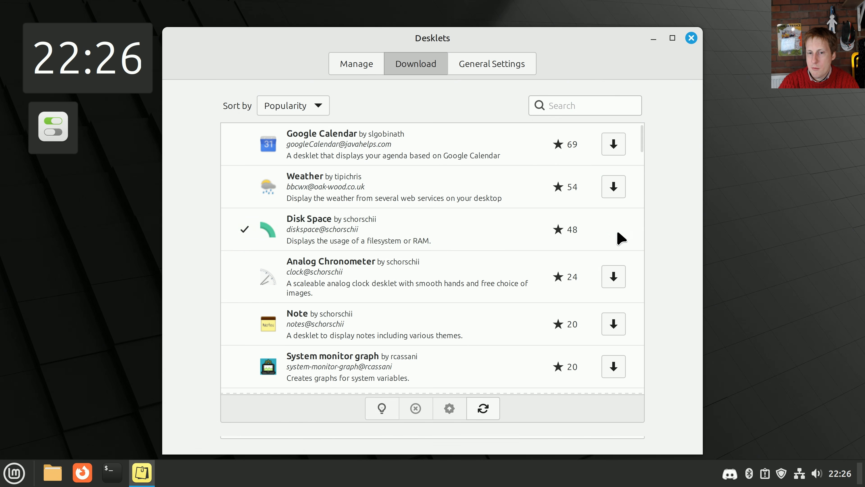
- Add the installed Disk Space desklet to the desktop and place it just below the launcher desklet
left_click(357, 68)
left_click(309, 150)
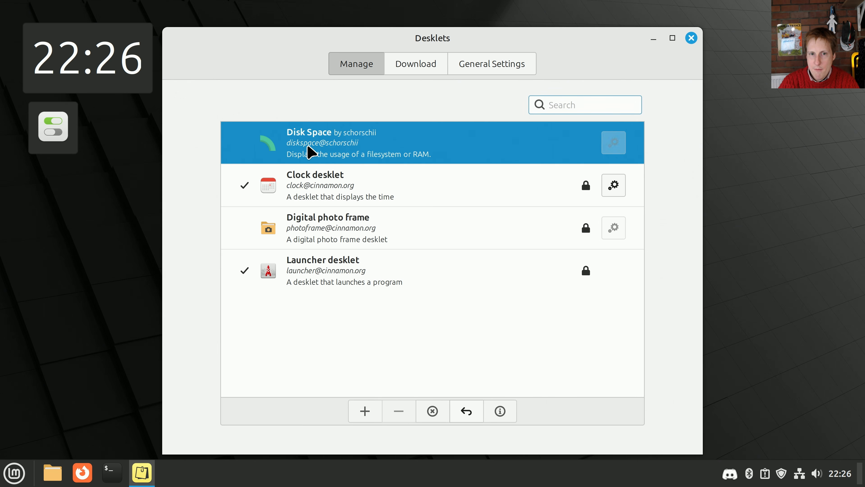
left_click(365, 411)
left_click_drag(76, 83, 71, 225)
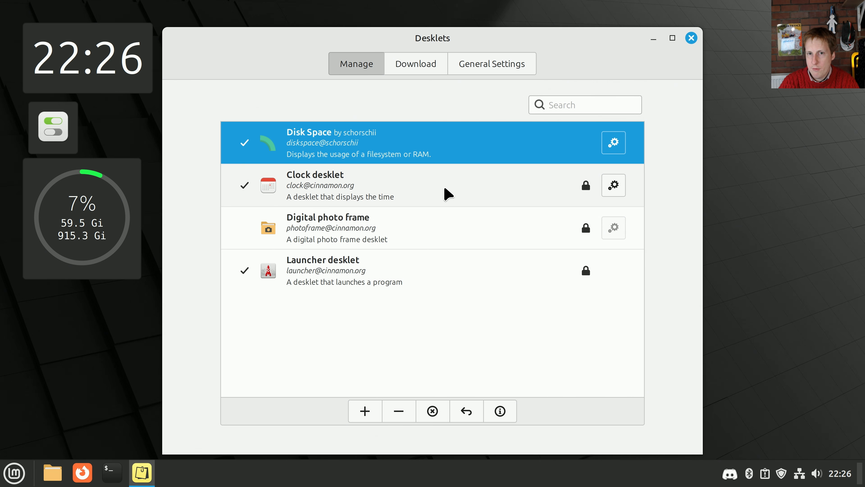
- Download the CPU Load desklet and add it to the desktop
left_click(412, 65)
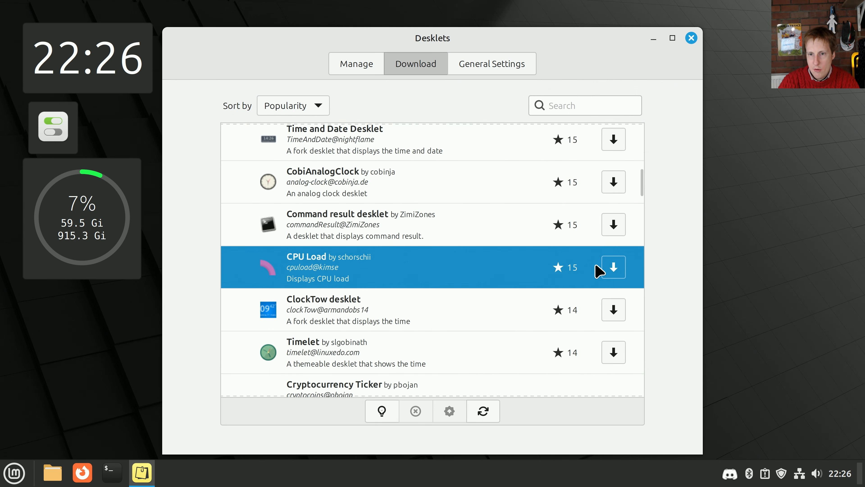
left_click(612, 267)
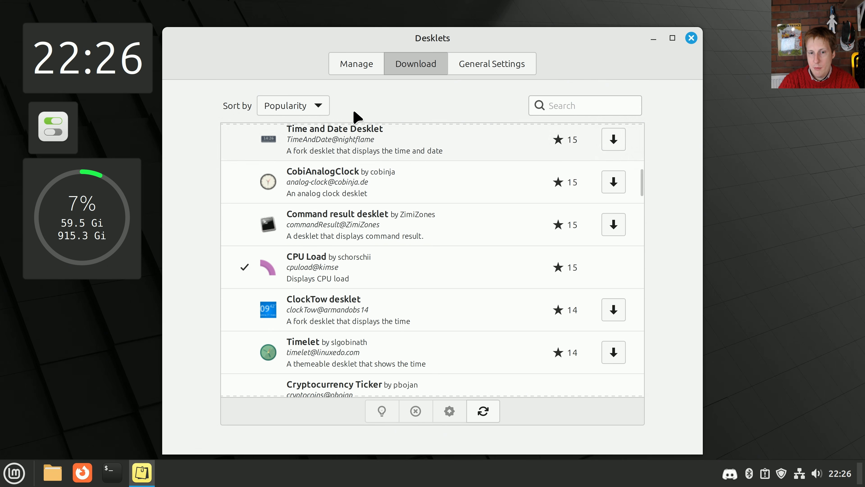
left_click(354, 64)
left_click(250, 156)
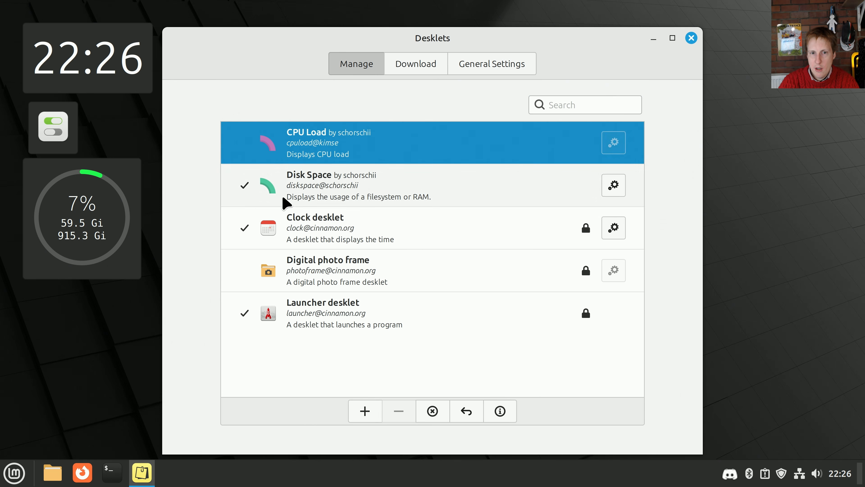
left_click(365, 411)
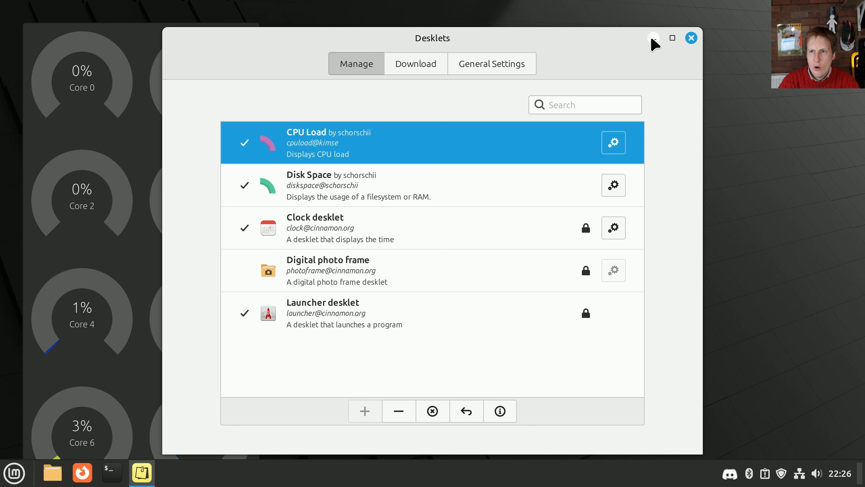
- Turn off showing all CPU cores for the CPU Load desklet and place it below the Disk Space desklet
left_click(652, 39)
left_click_drag(204, 100, 444, 99)
right_click(444, 99)
left_click(548, 47)
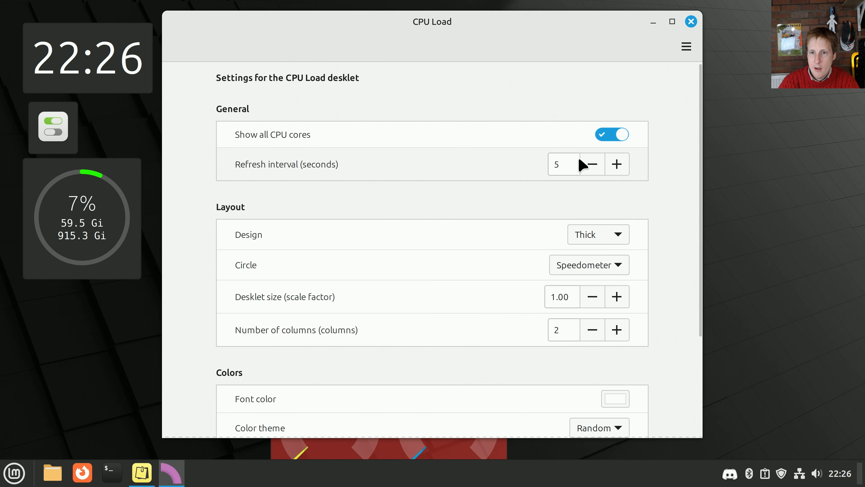
left_click(617, 137)
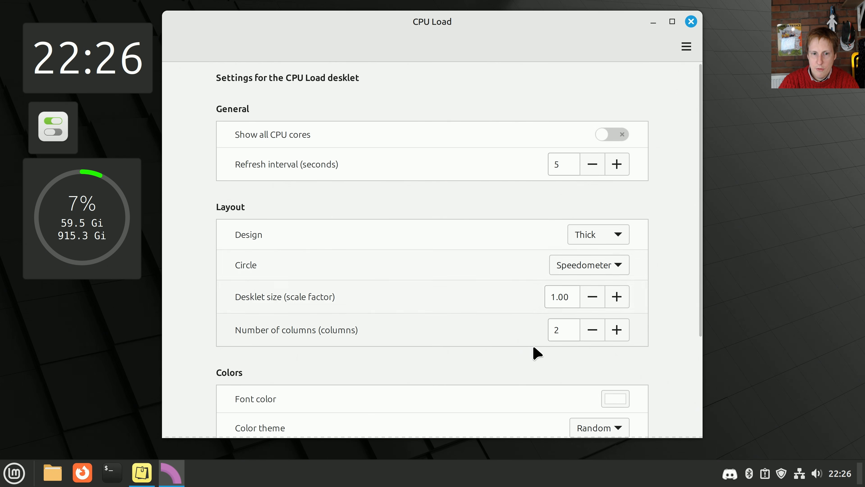
scroll(512, 351, "down", 5)
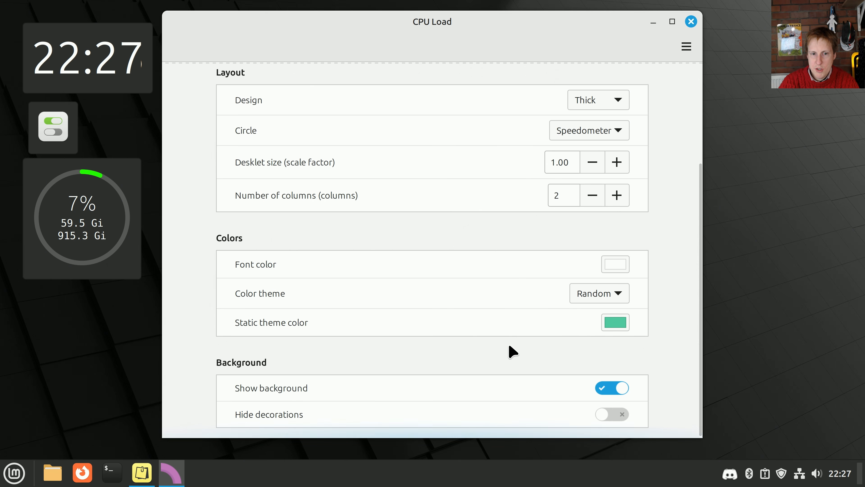
left_click(691, 22)
left_click_drag(323, 86, 67, 381)
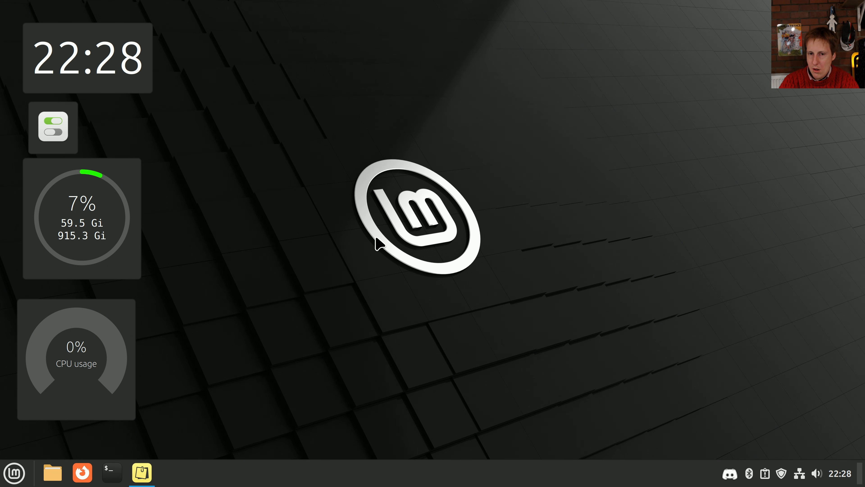
- Find and open the Workspaces preferences, review the workspace options, and close them
key("super")
type("work")
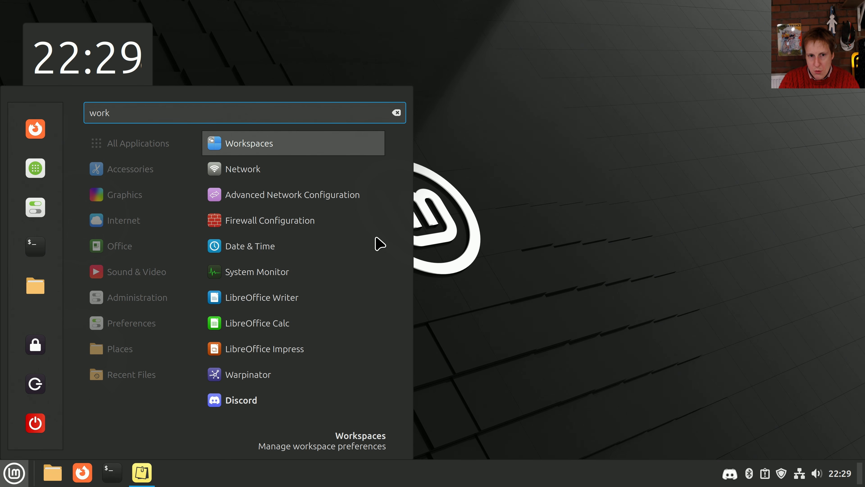
key("Return")
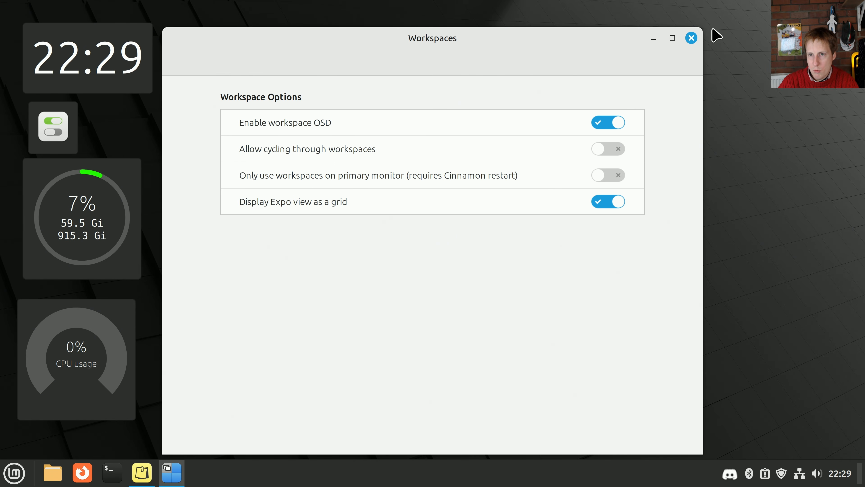
left_click(691, 38)
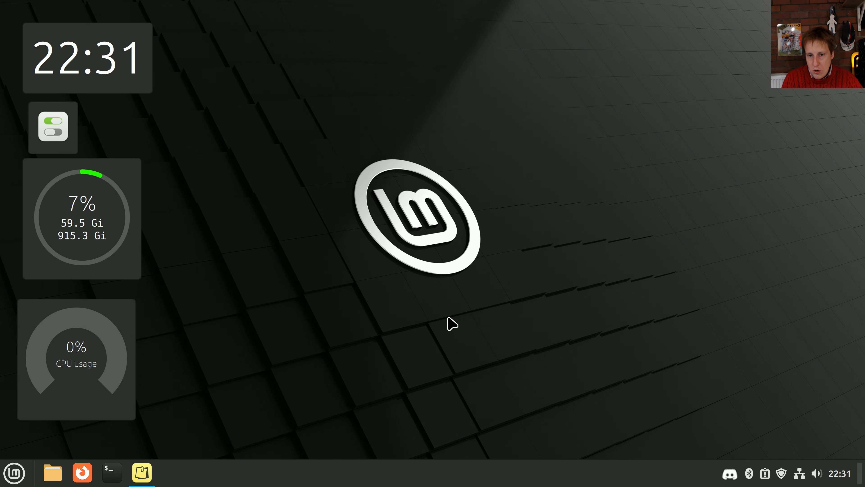
- Switch to Workspace 2 from the workspace overview and open Firefox there
key("ctrl+alt+Up")
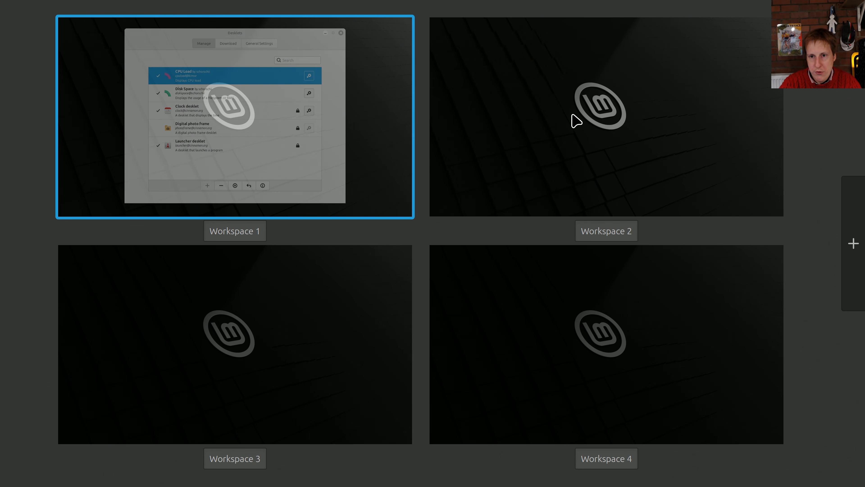
left_click(598, 132)
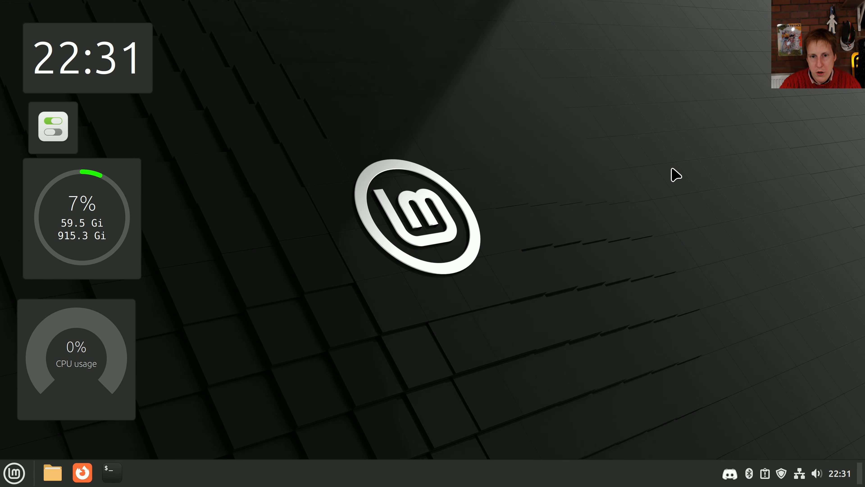
left_click_drag(304, 141, 534, 280)
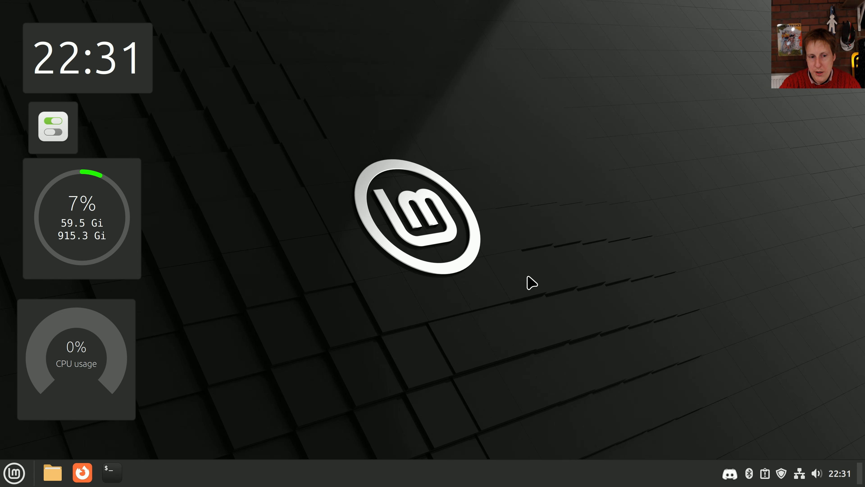
left_click(77, 479)
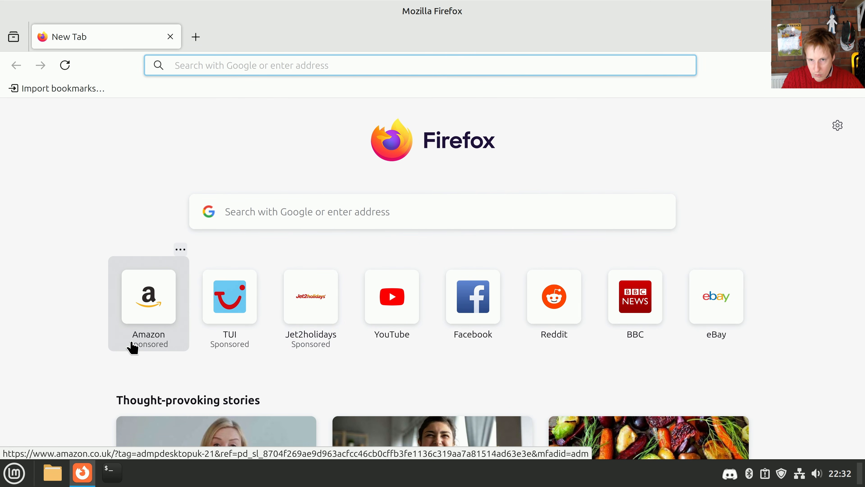
- Switch to Workspace 3 and open the Software Manager there
key("ctrl+alt+Up")
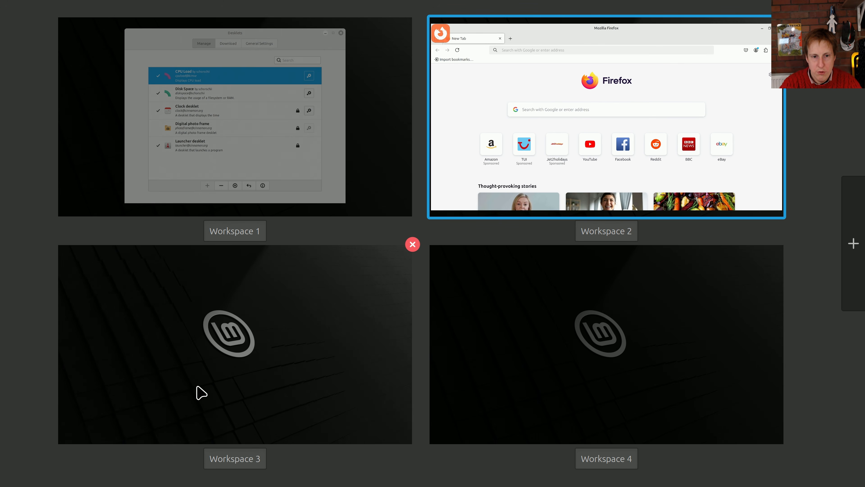
left_click(202, 387)
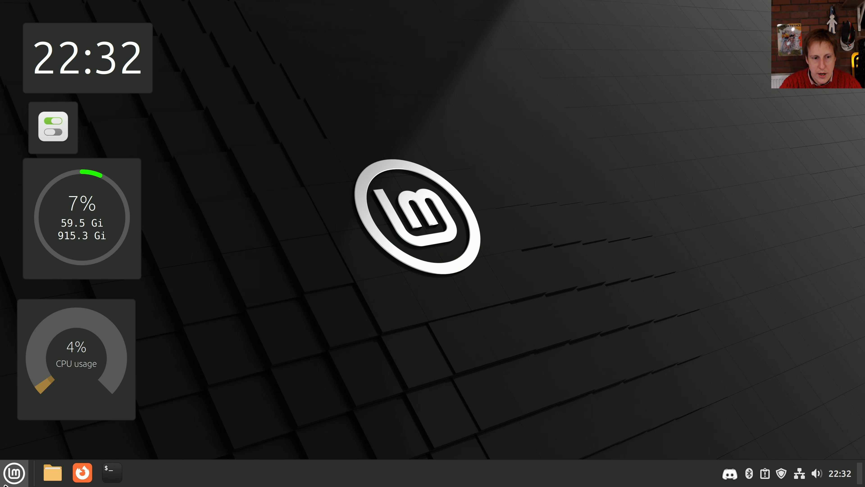
left_click(13, 473)
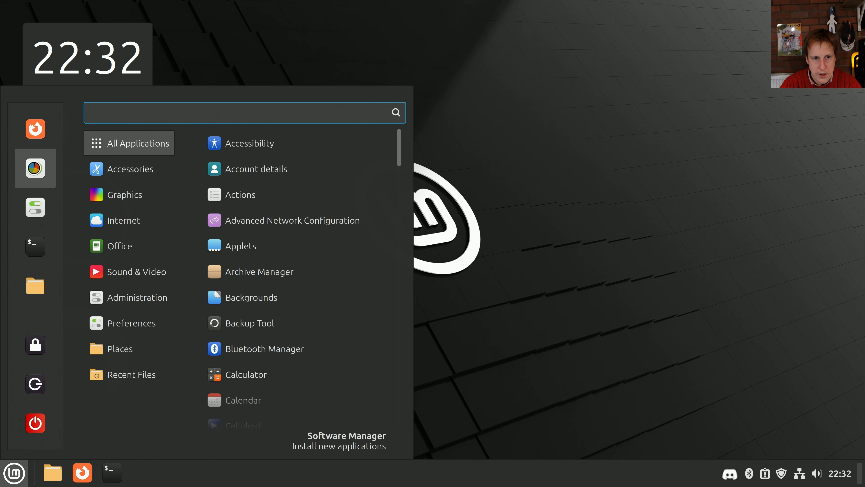
left_click(35, 167)
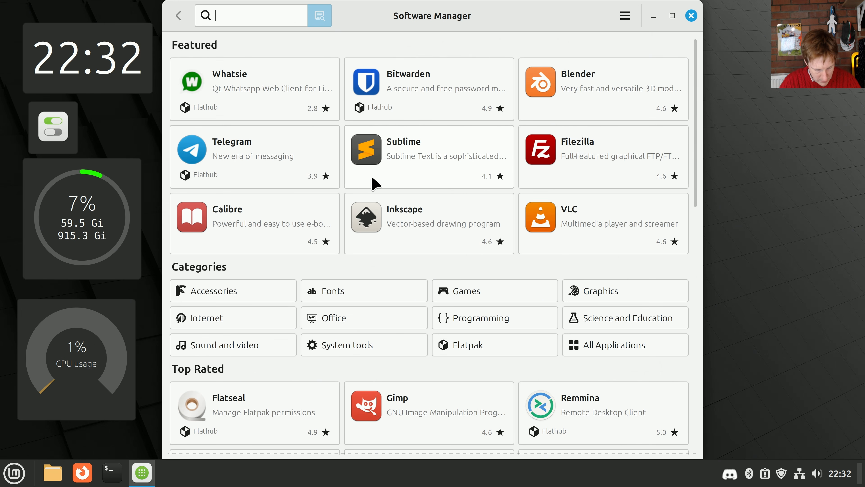
- Switch to Workspace 4 and launch Inkscape there
key("ctrl+alt+Up")
mouse_move(498, 282)
left_click(573, 362)
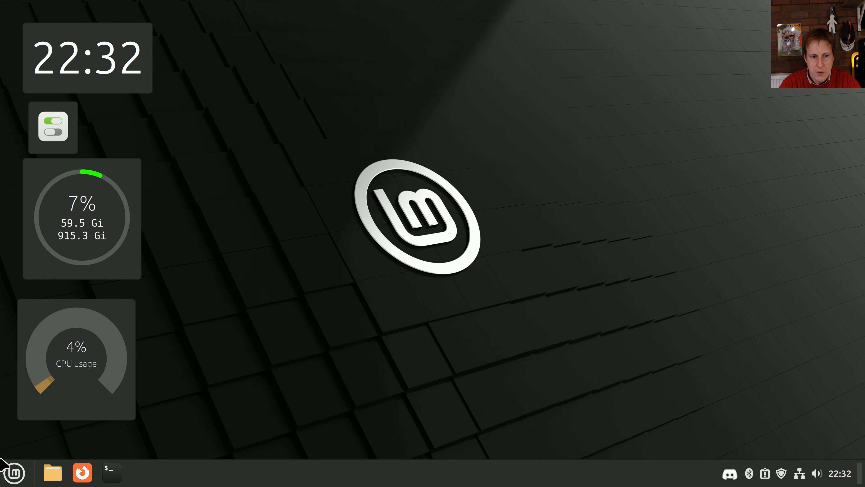
left_click(13, 477)
type("ink")
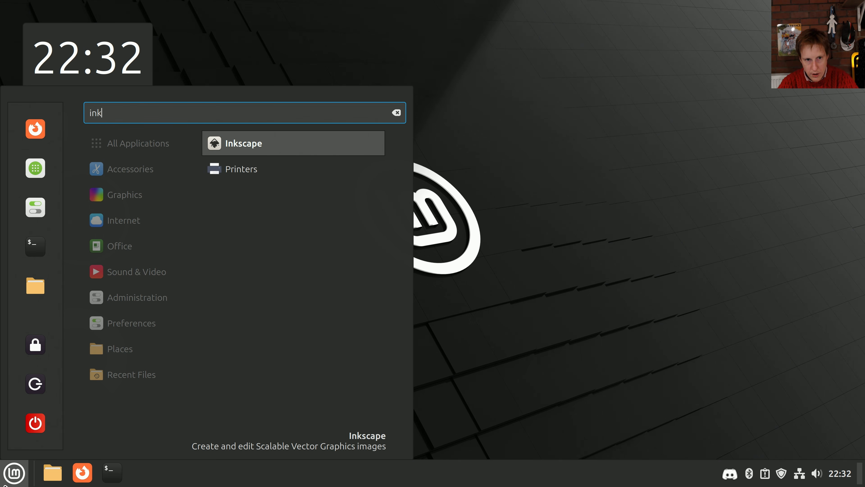
left_click(277, 153)
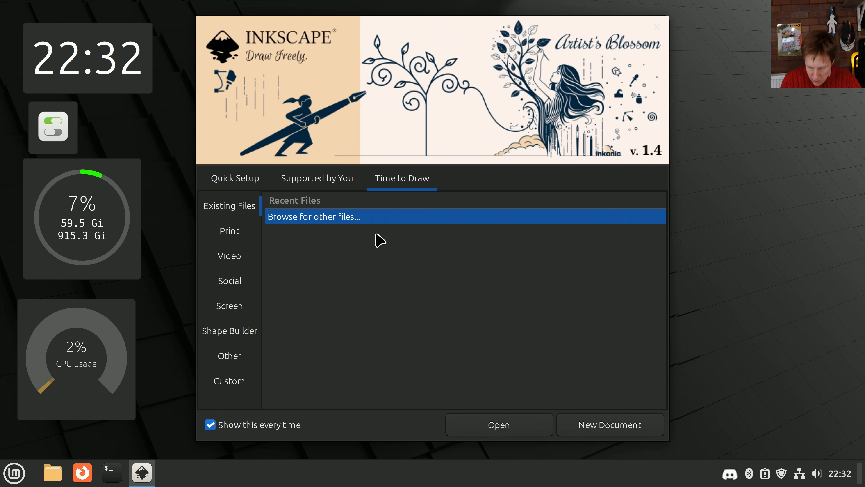
- Return to Workspace 1 and move the Desklets window to Workspace 4
key("ctrl+alt+Up")
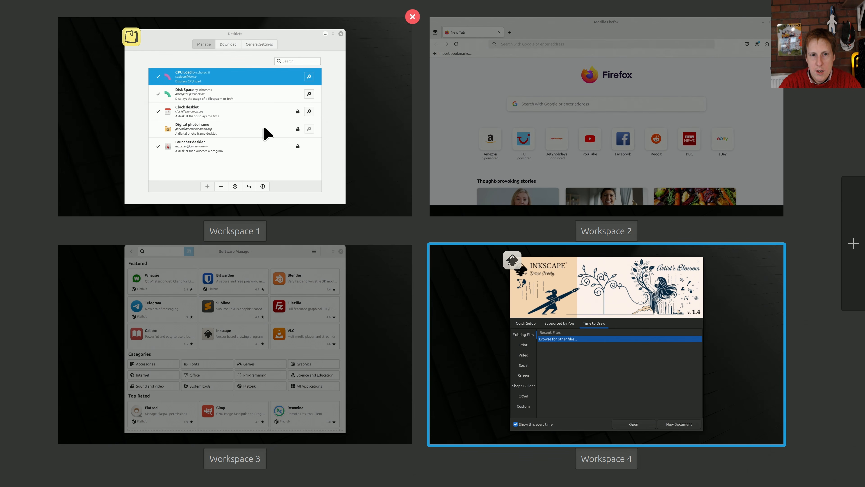
left_click(259, 132)
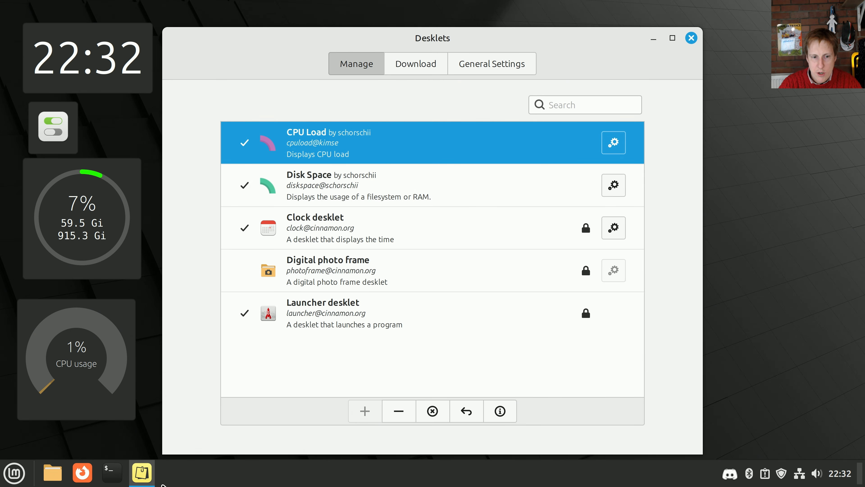
right_click(145, 478)
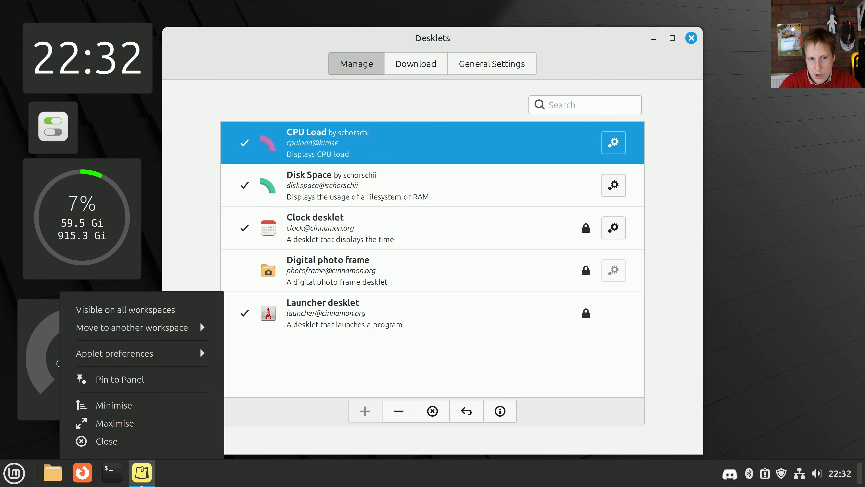
left_click(176, 329)
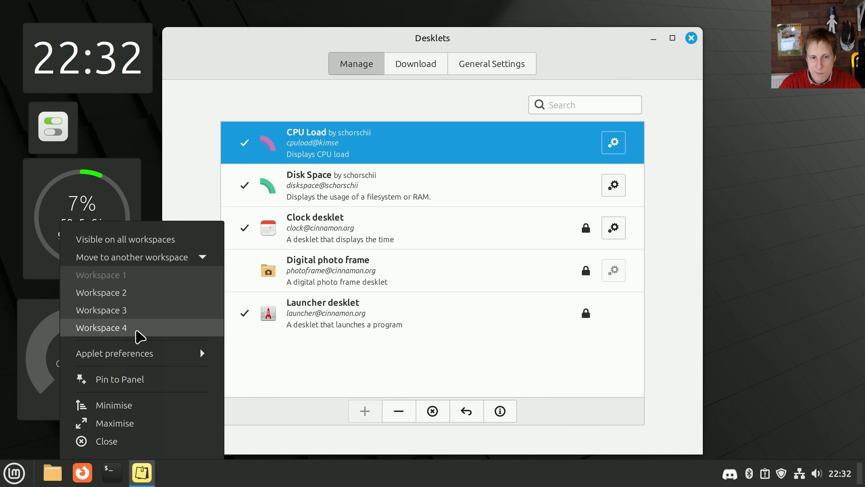
left_click(137, 330)
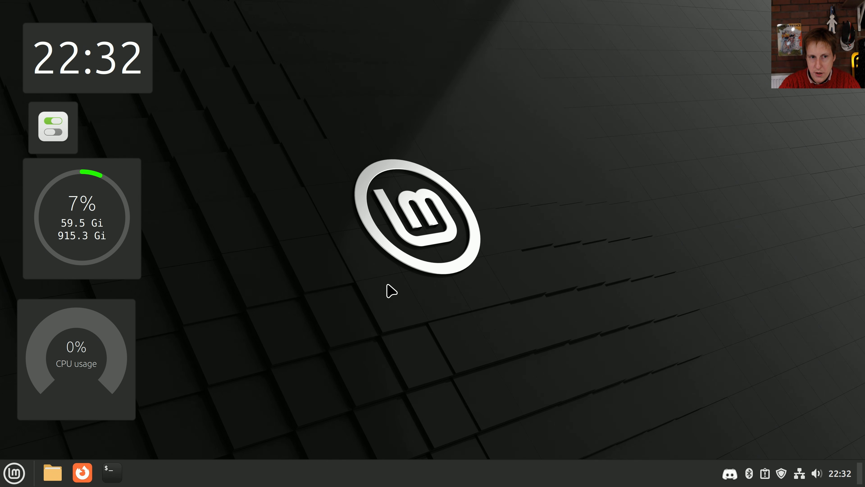
- Switch to Workspace 4 from the workspace overview and move the Inkscape window to Workspace 1
key("ctrl+alt+Up")
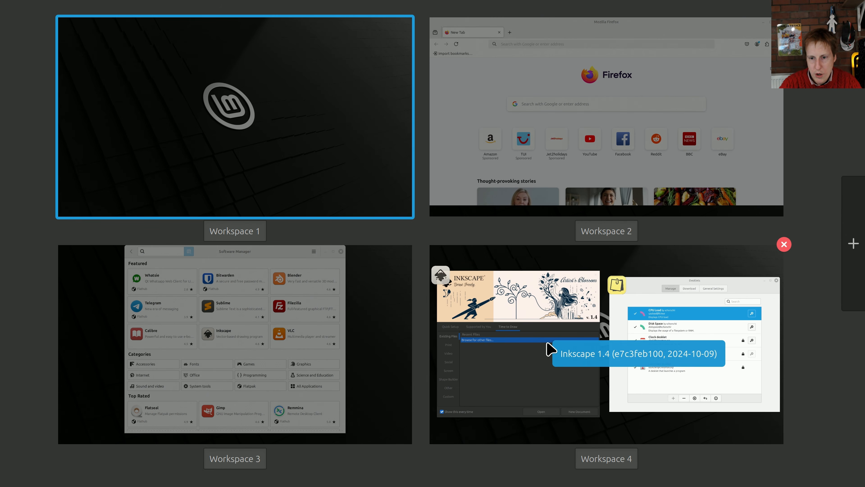
left_click(550, 349)
left_click(701, 174)
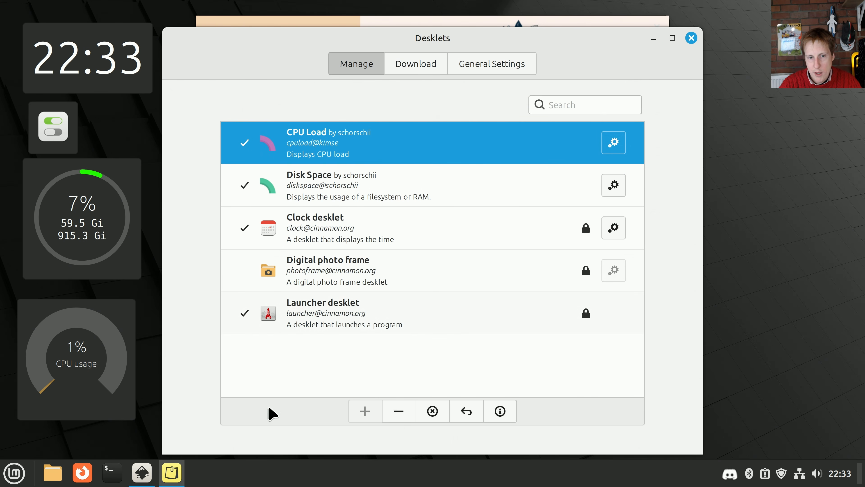
left_click(145, 478)
right_click(145, 479)
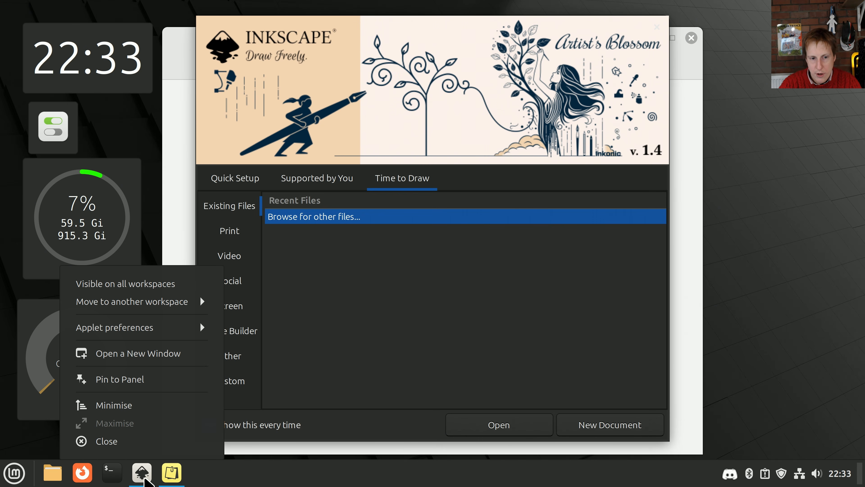
left_click(191, 301)
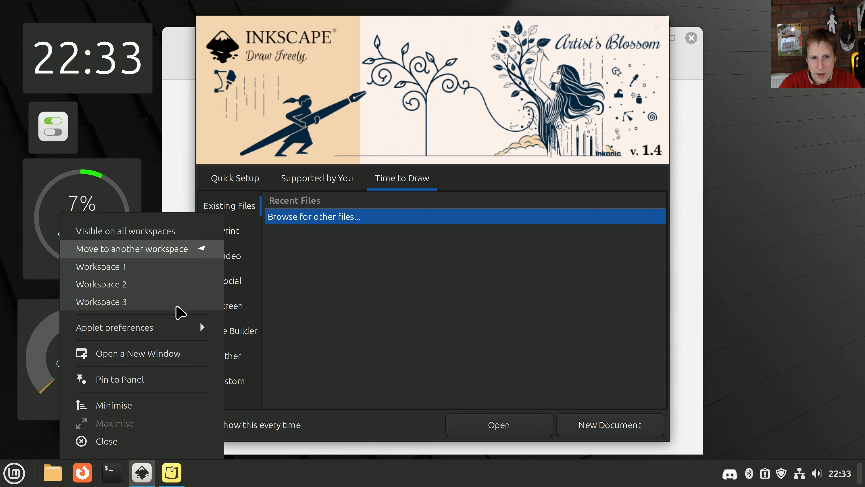
left_click(164, 251)
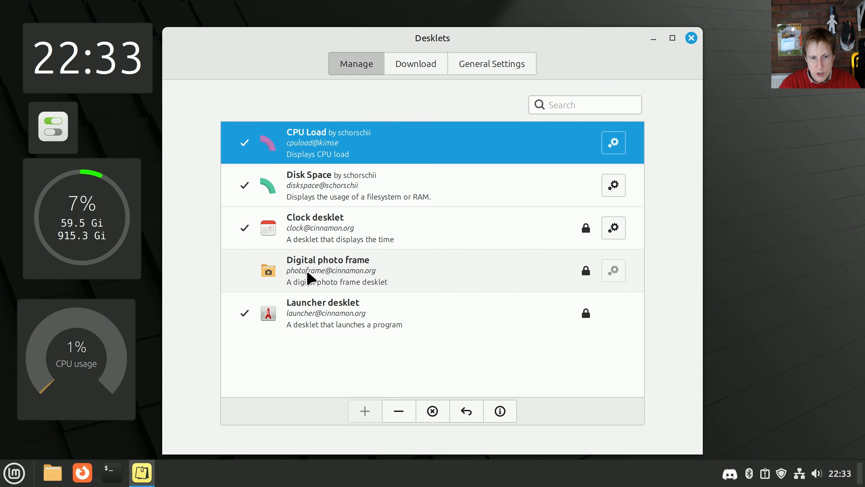
- Switch to Workspace 1 from the workspace overview and launch System Monitor there
key("ctrl+alt+Up")
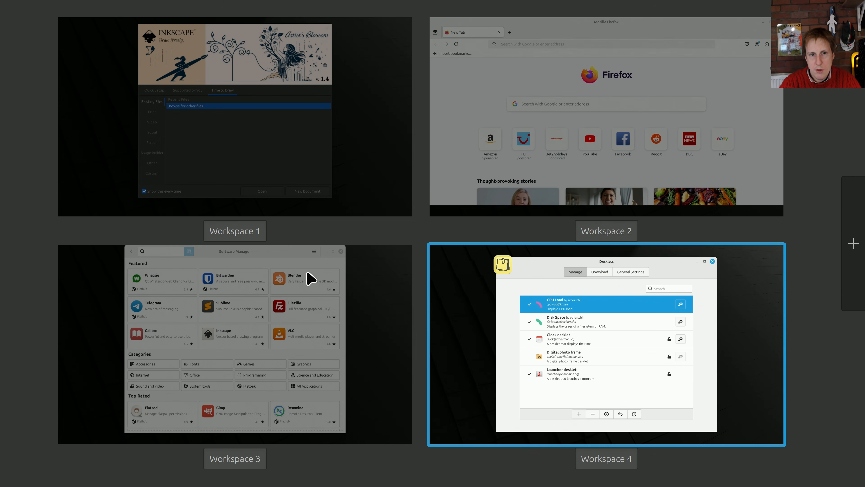
left_click(197, 102)
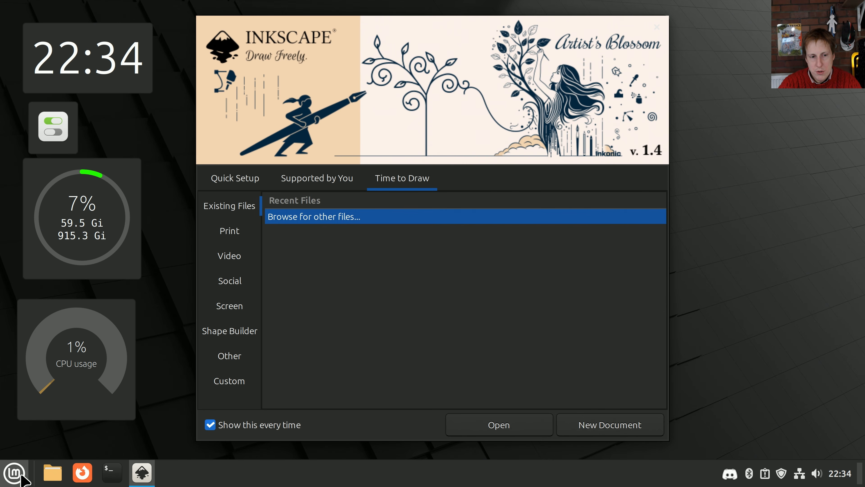
left_click(14, 473)
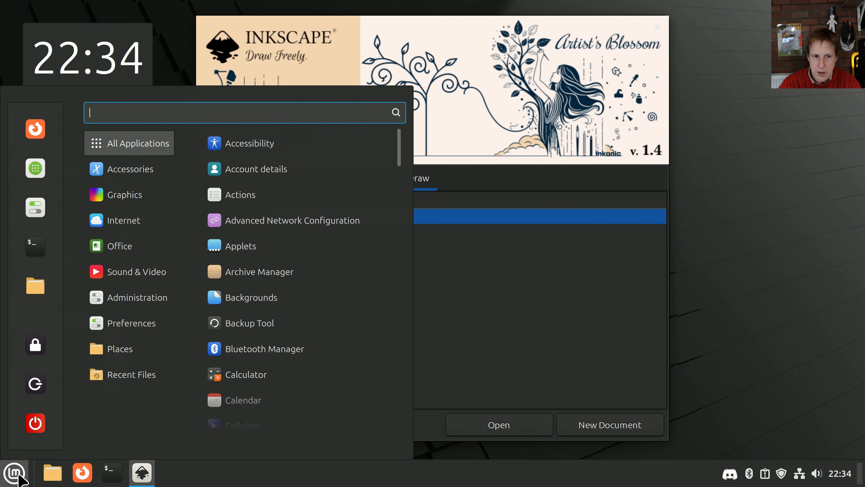
mouse_move(106, 150)
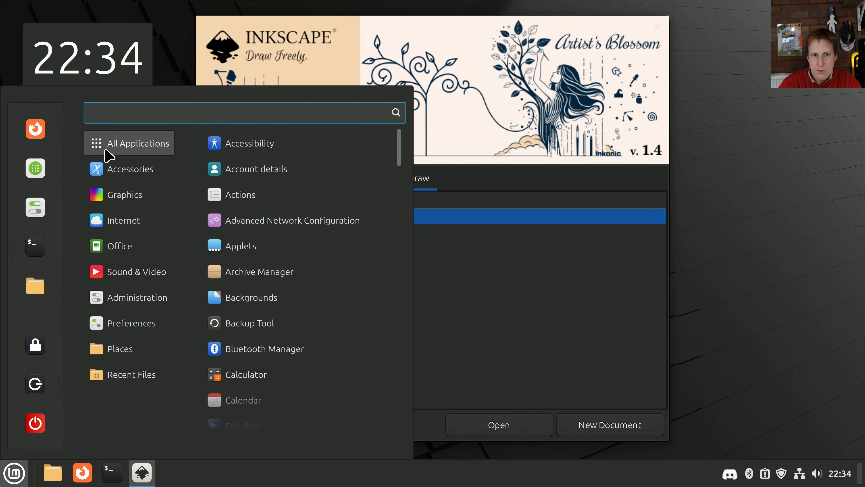
left_click_drag(402, 148, 406, 371)
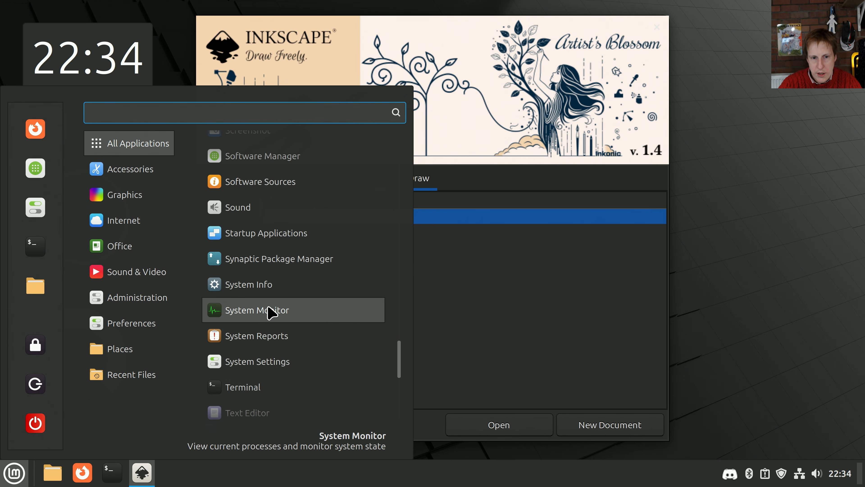
left_click(257, 310)
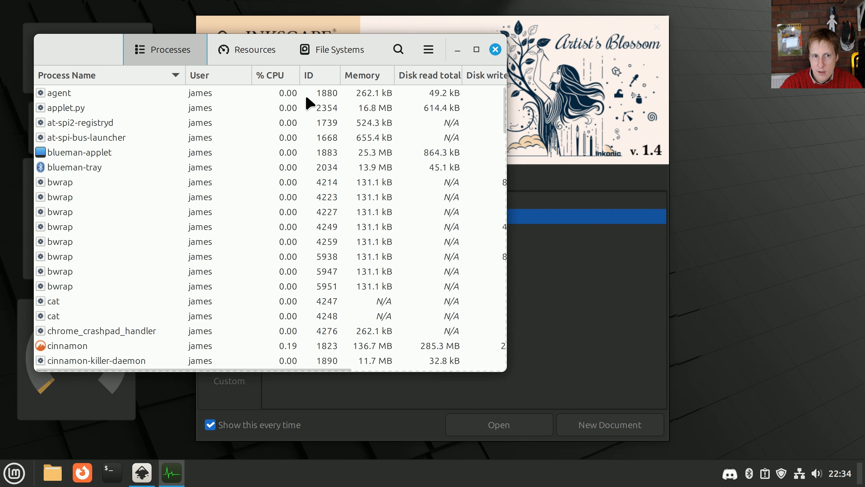
- Select the at-spi-bus-launcher process in System Monitor, and examine the resource usage graphs and the mounted file systems
left_click(73, 139)
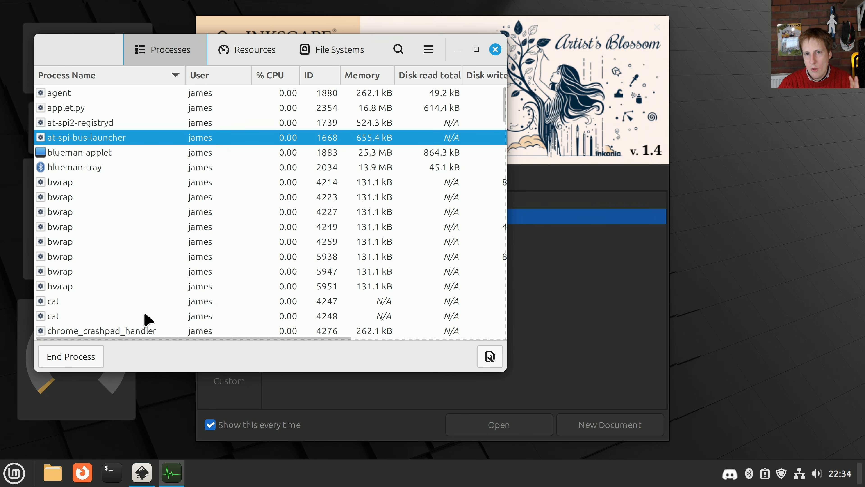
left_click(266, 60)
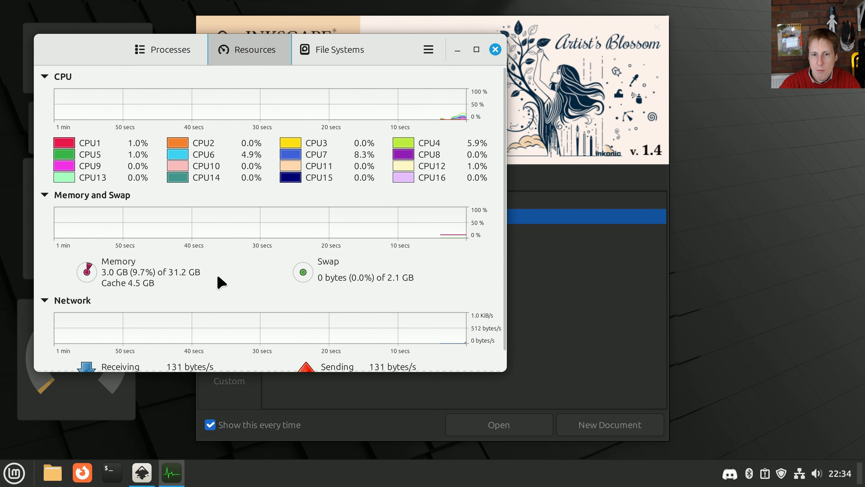
scroll(219, 278, "down", 1)
left_click(353, 54)
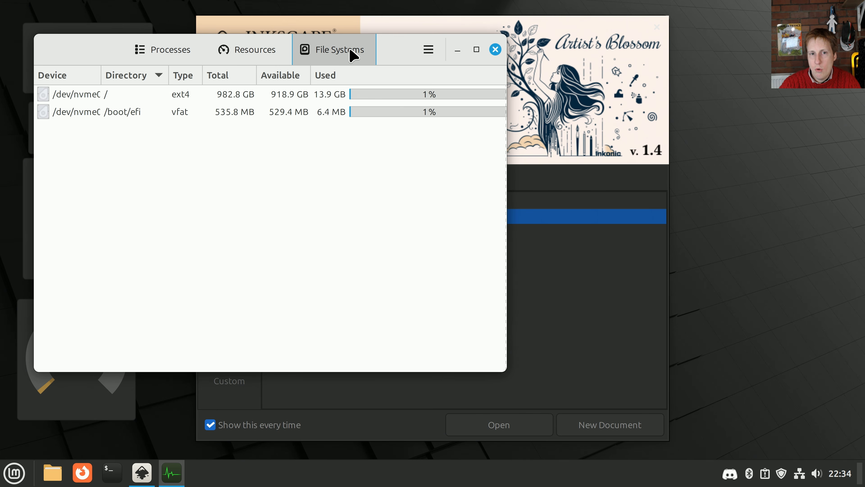